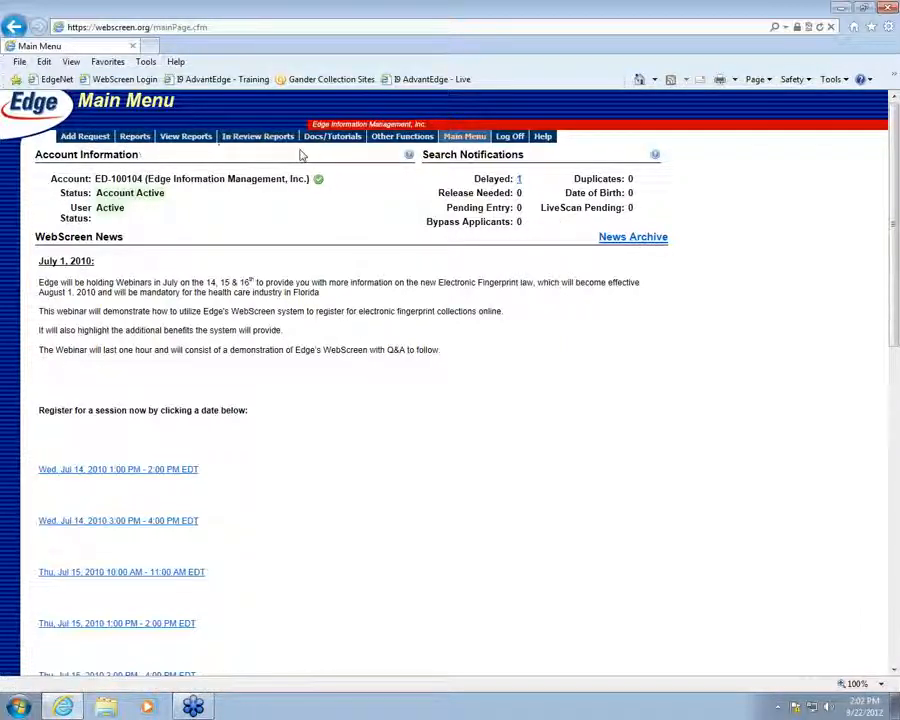
Go to the Reports overview page, which lists the available report types
click(80, 137)
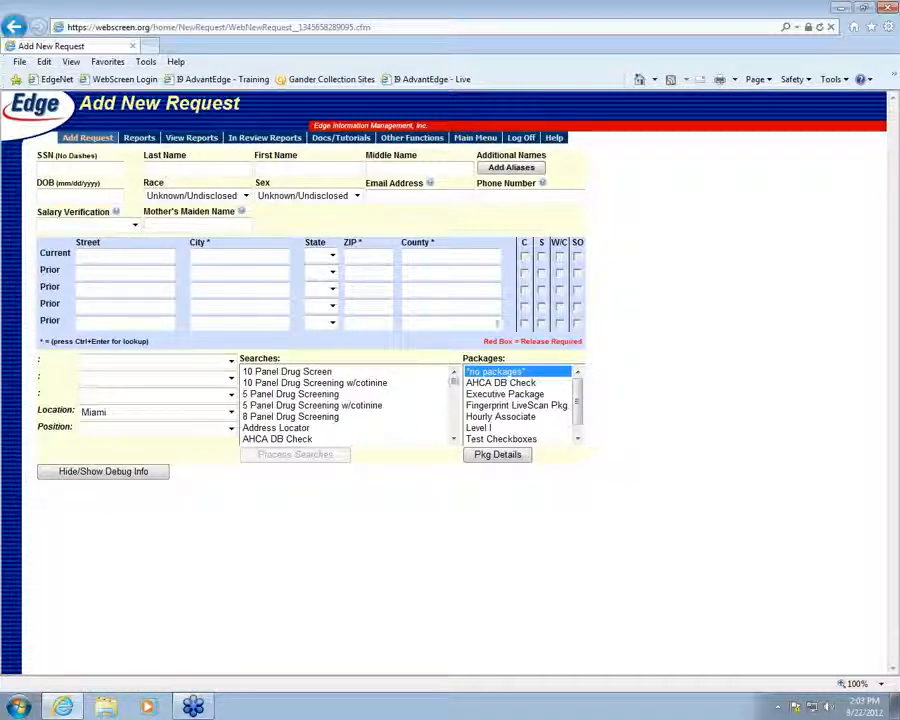
click(145, 139)
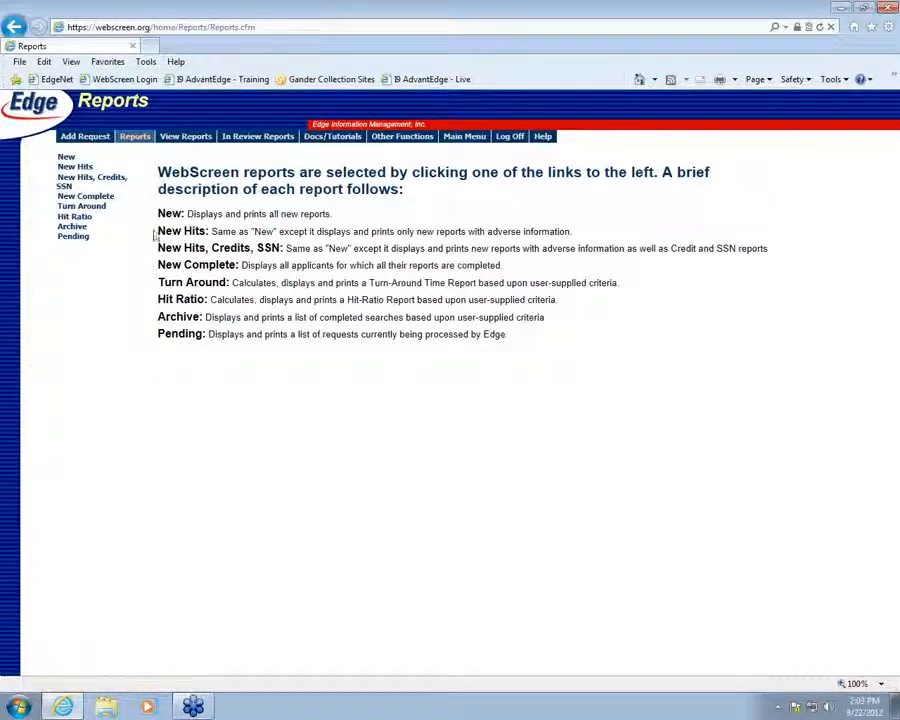
Search View Reports by the applicant's partial last name to list her two records
click(188, 141)
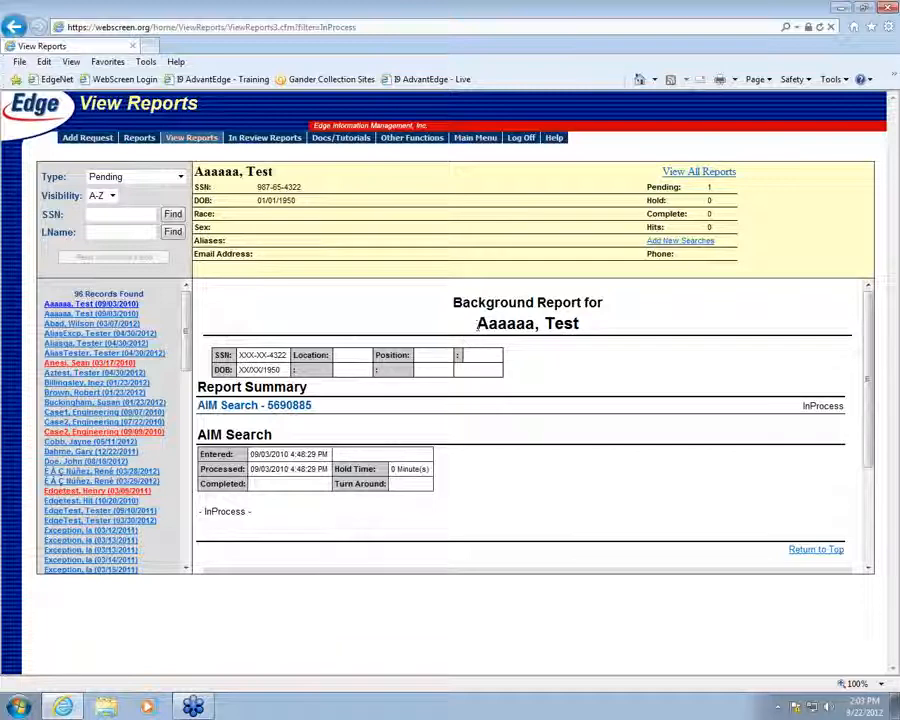
click(95, 231)
text(g)
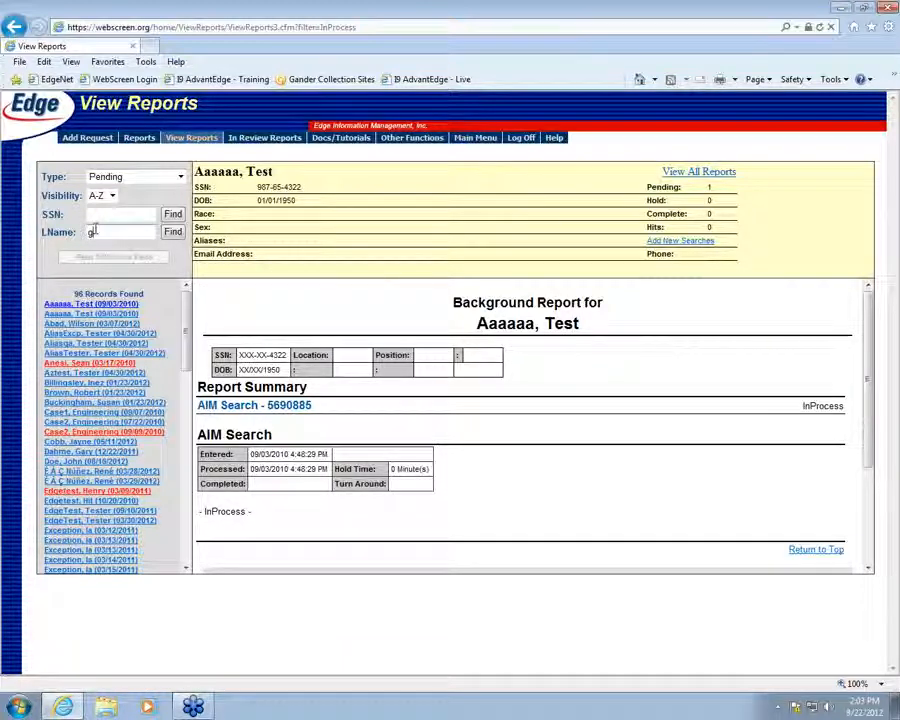
text(ood)
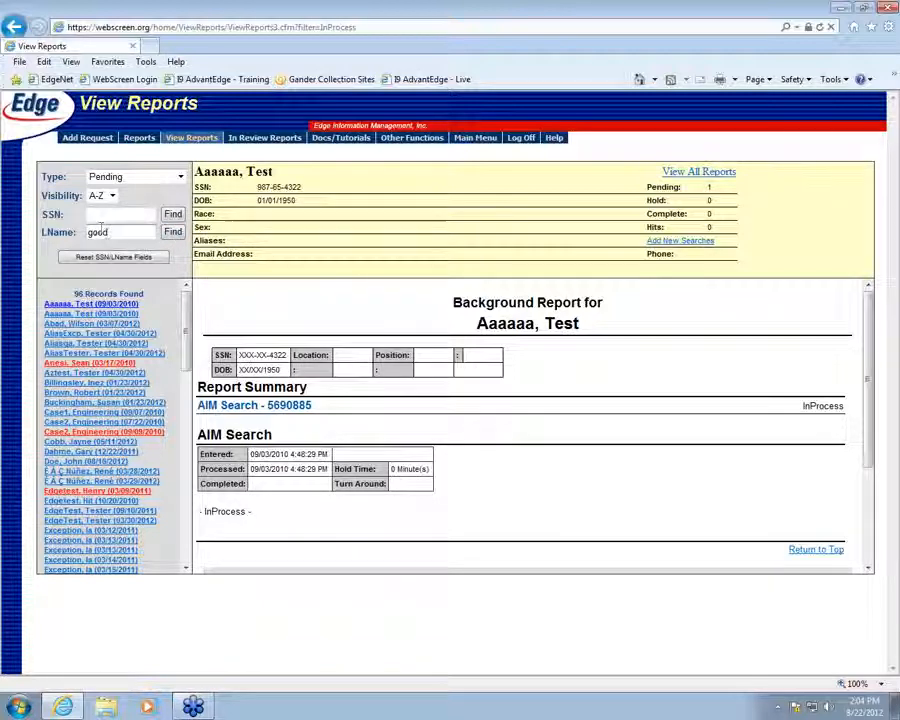
click(173, 232)
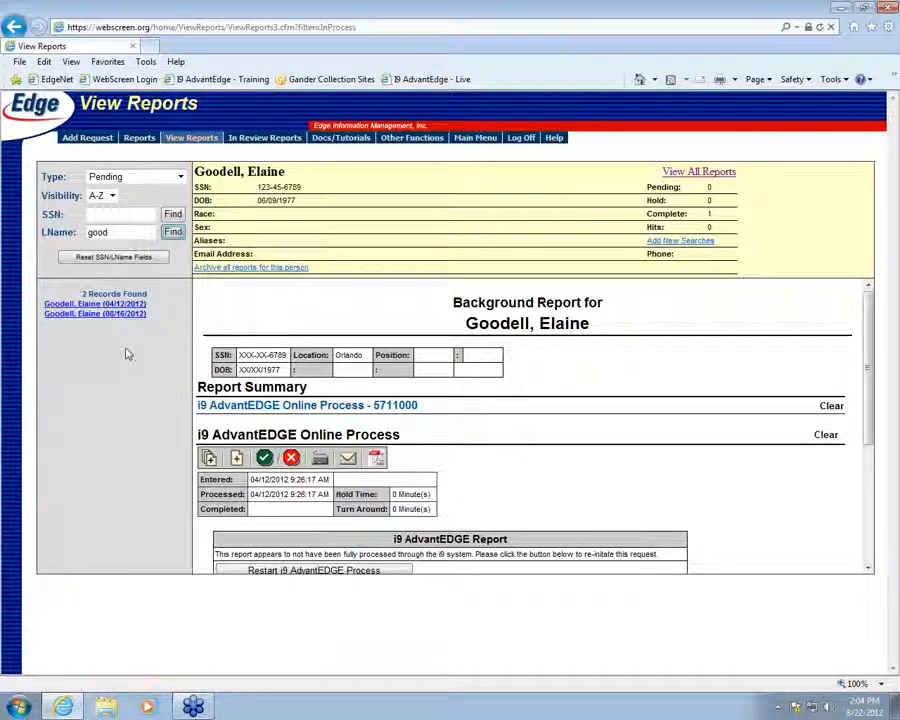
Review the applicant's 08/16/2012 report and start Add New Searches from it
click(80, 315)
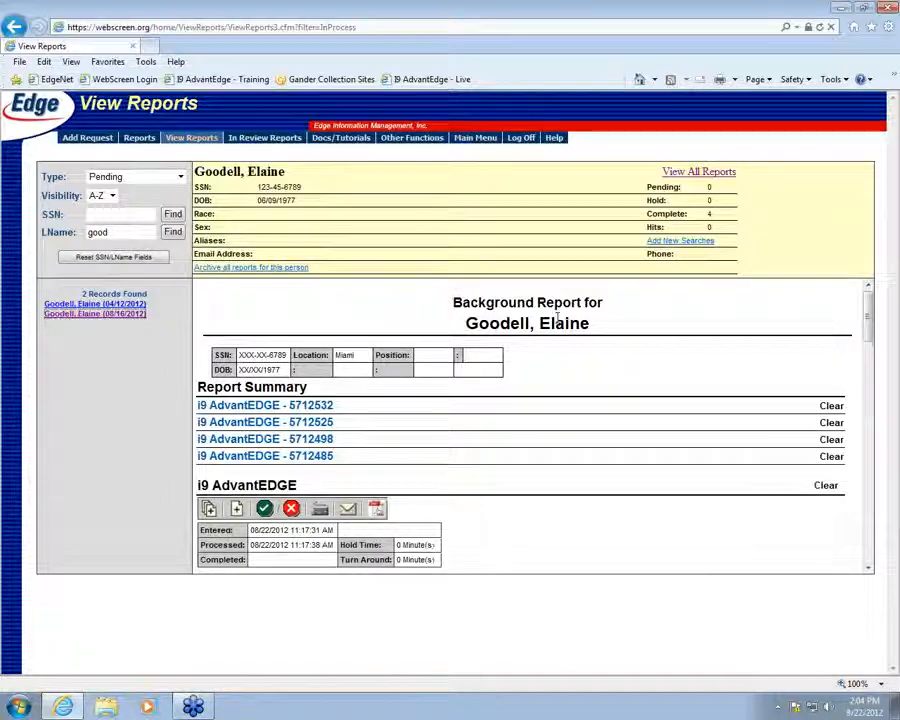
scroll(571, 319, down, 10)
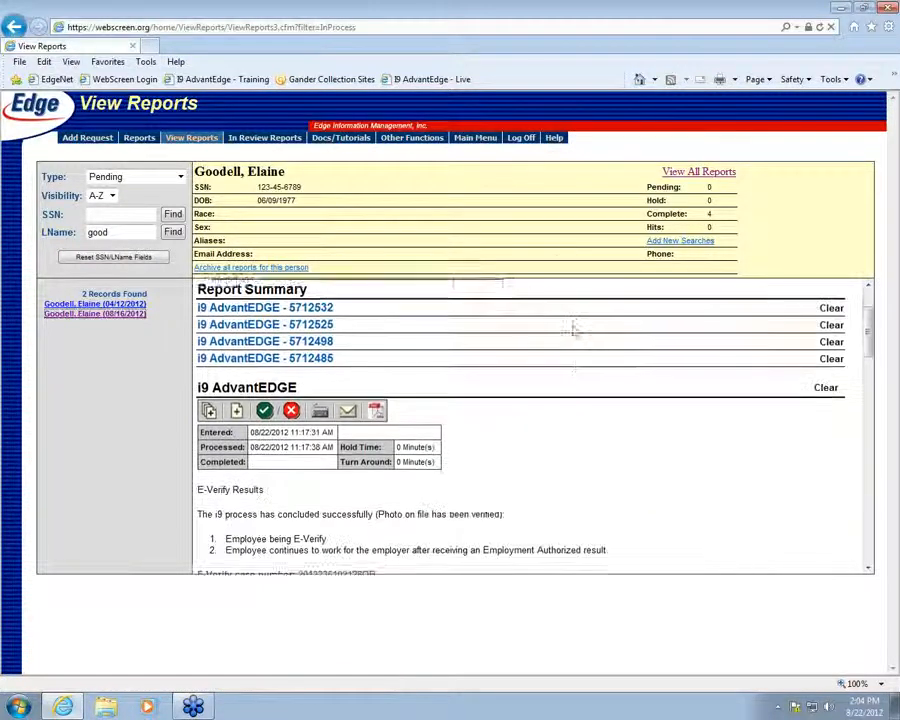
scroll(561, 367, down, 3)
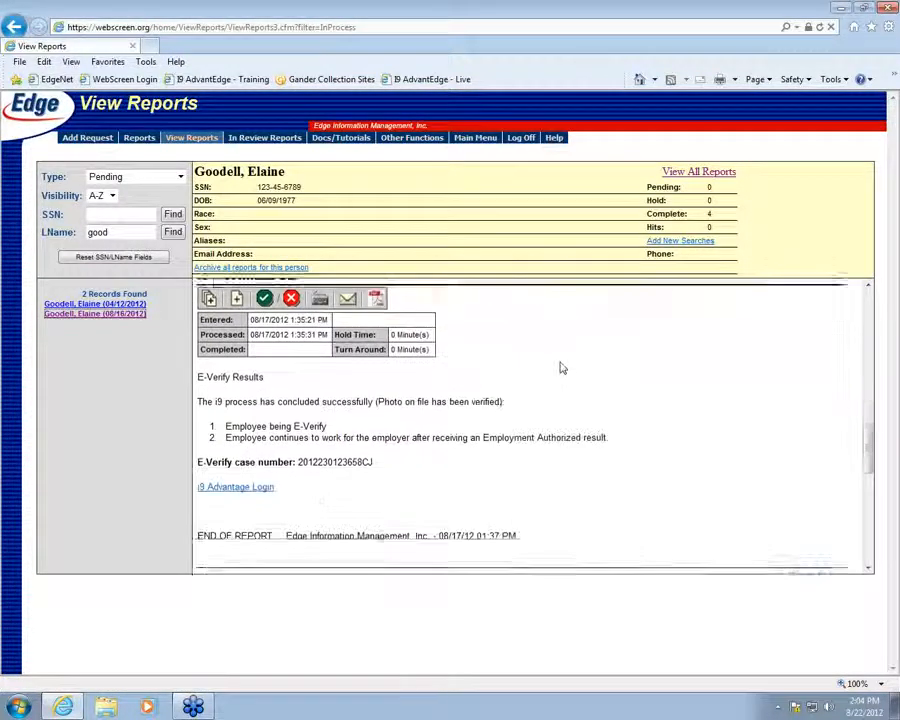
scroll(561, 367, up, 10)
scroll(563, 364, up, 3)
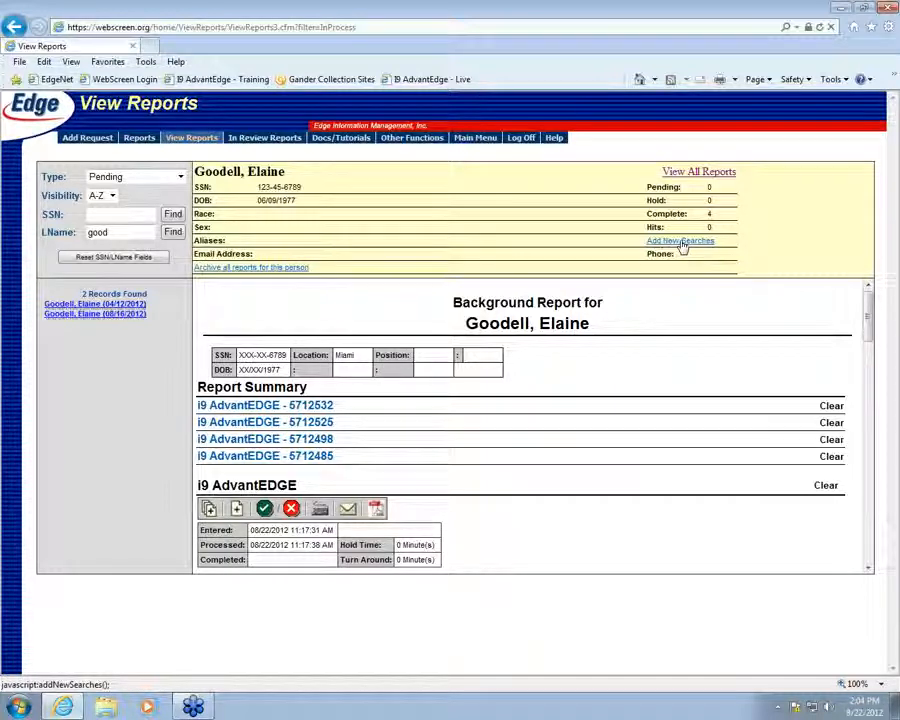
click(683, 244)
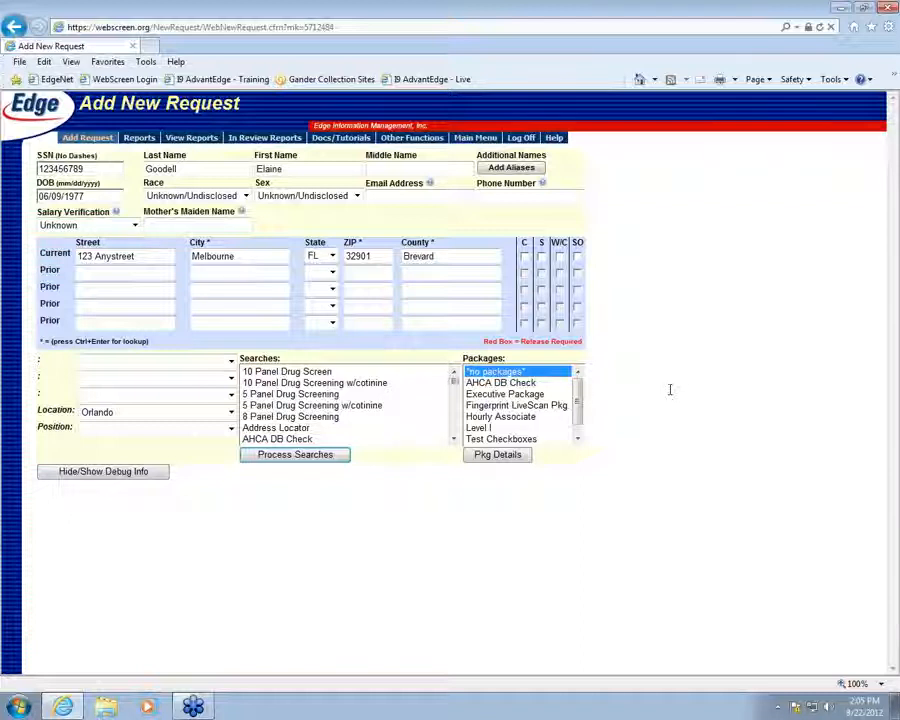
Set the request's location to Miami
click(214, 413)
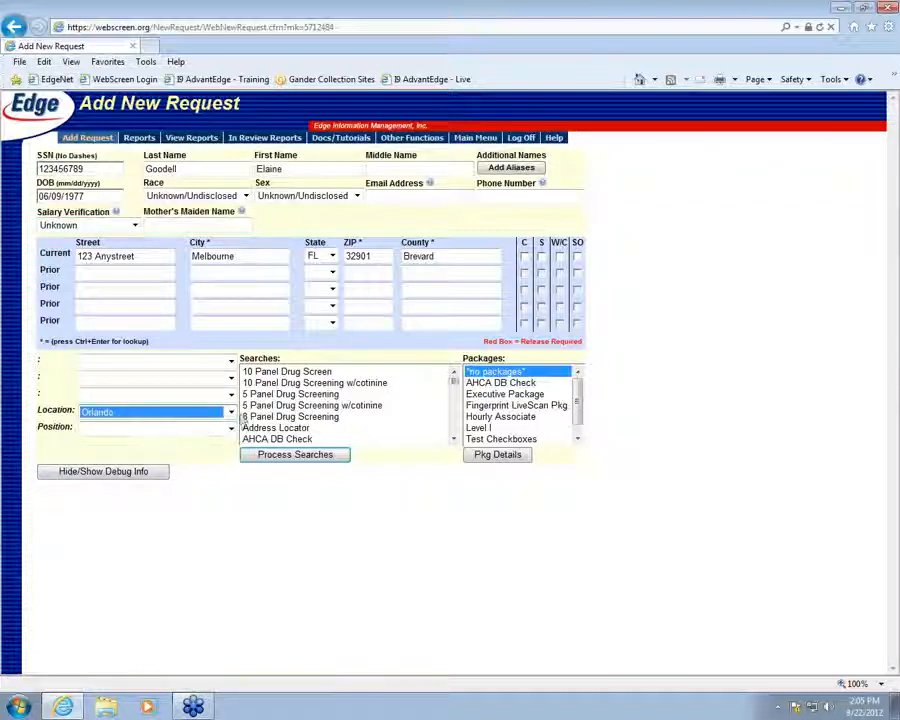
click(231, 412)
click(199, 435)
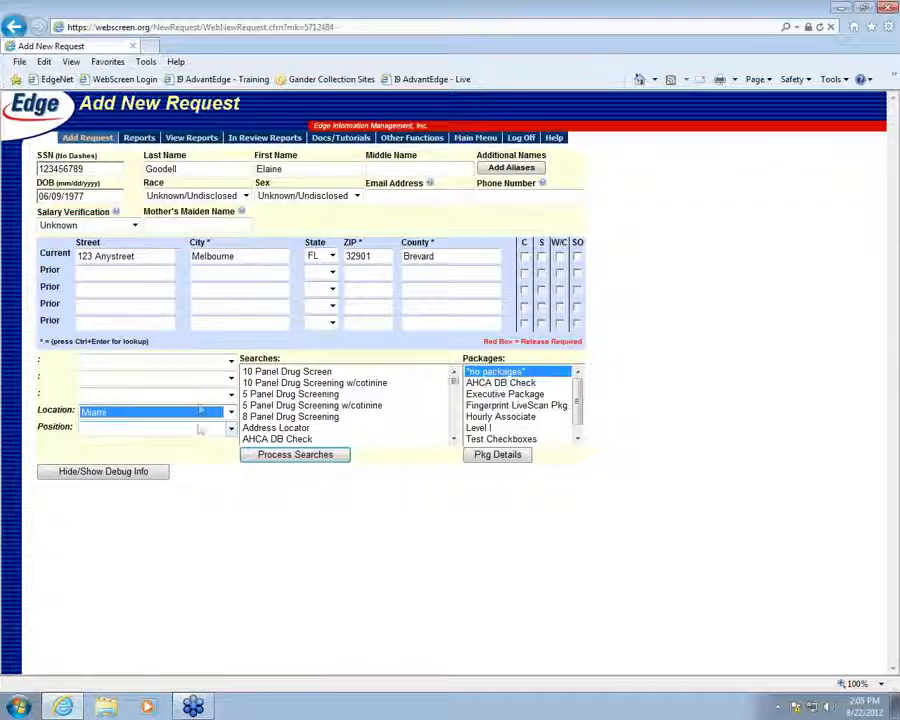
click(169, 396)
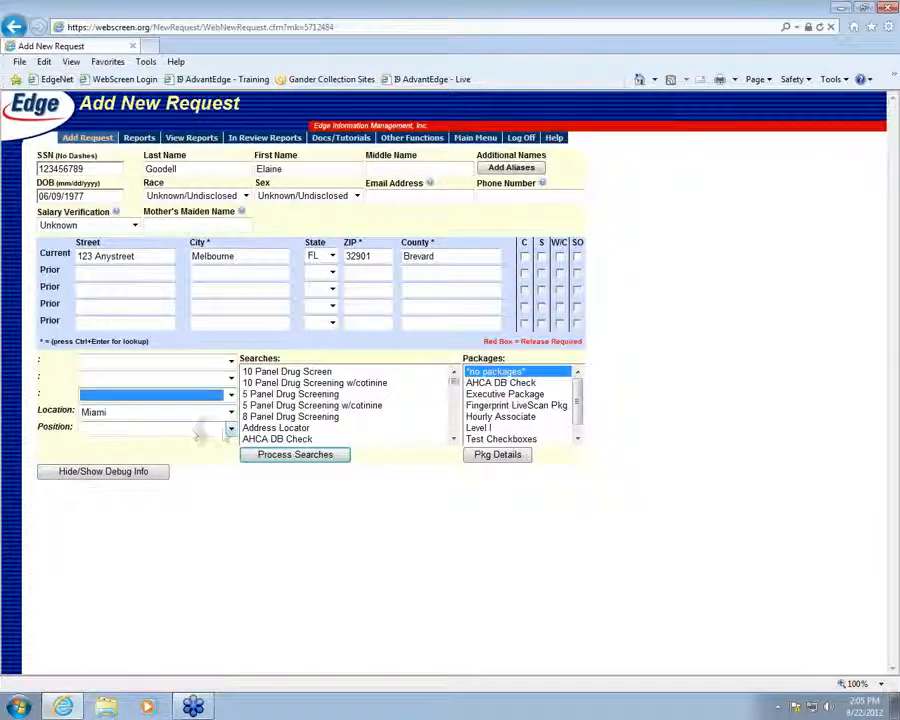
click(224, 428)
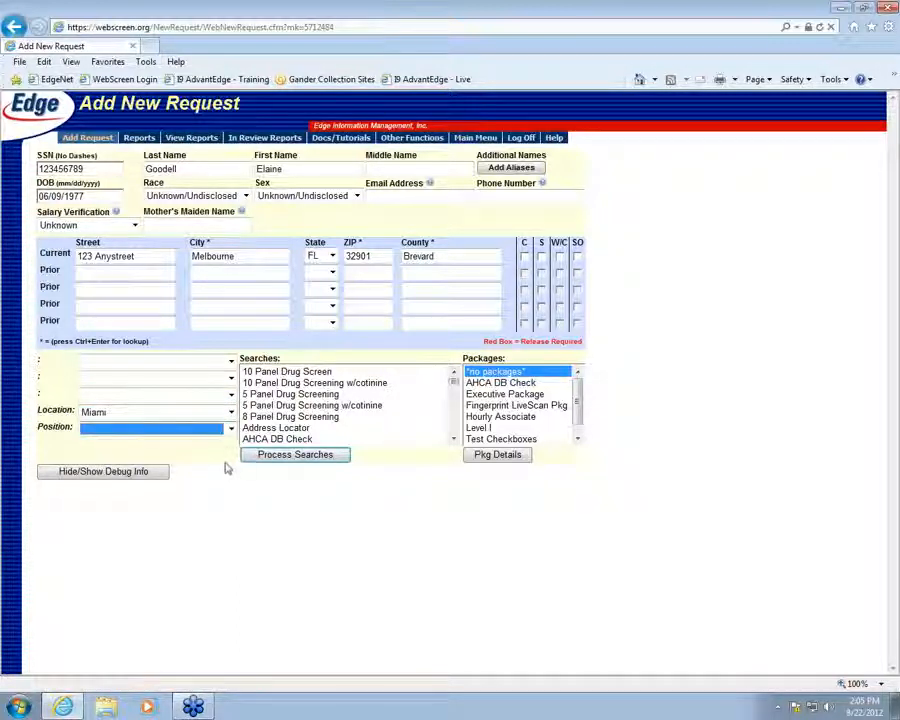
click(221, 454)
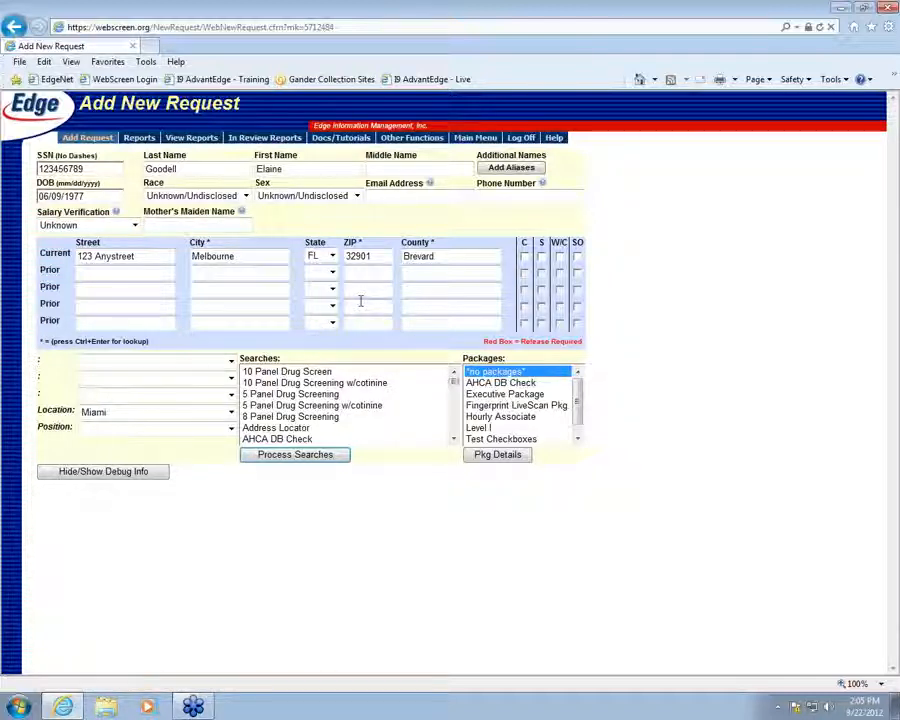
Select the i9 AdvantEDGE search in the Searches list
click(454, 439)
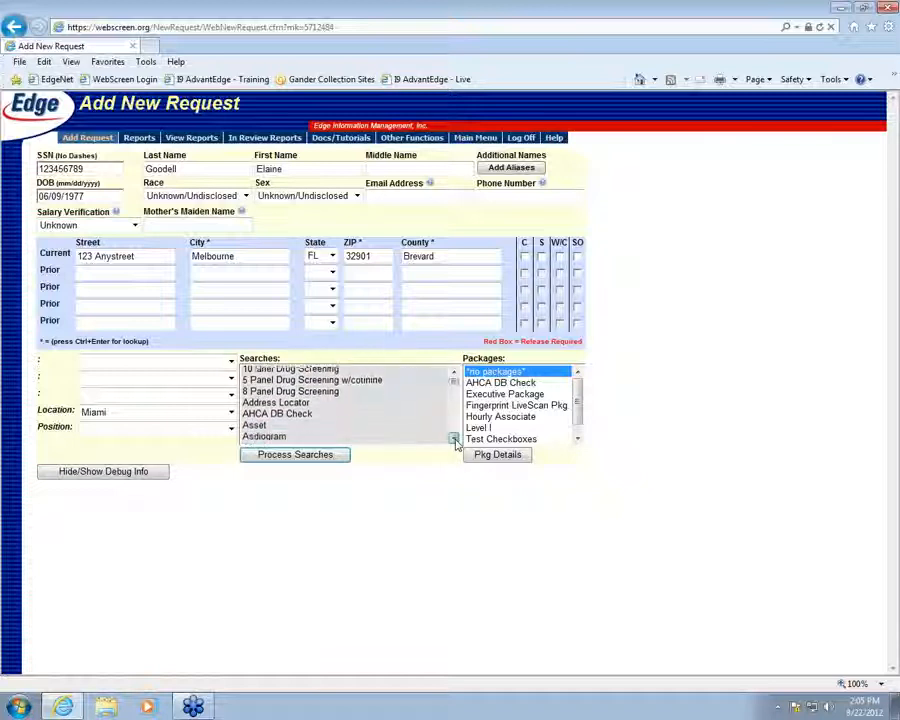
drag(454, 439, 454, 439)
click(454, 439)
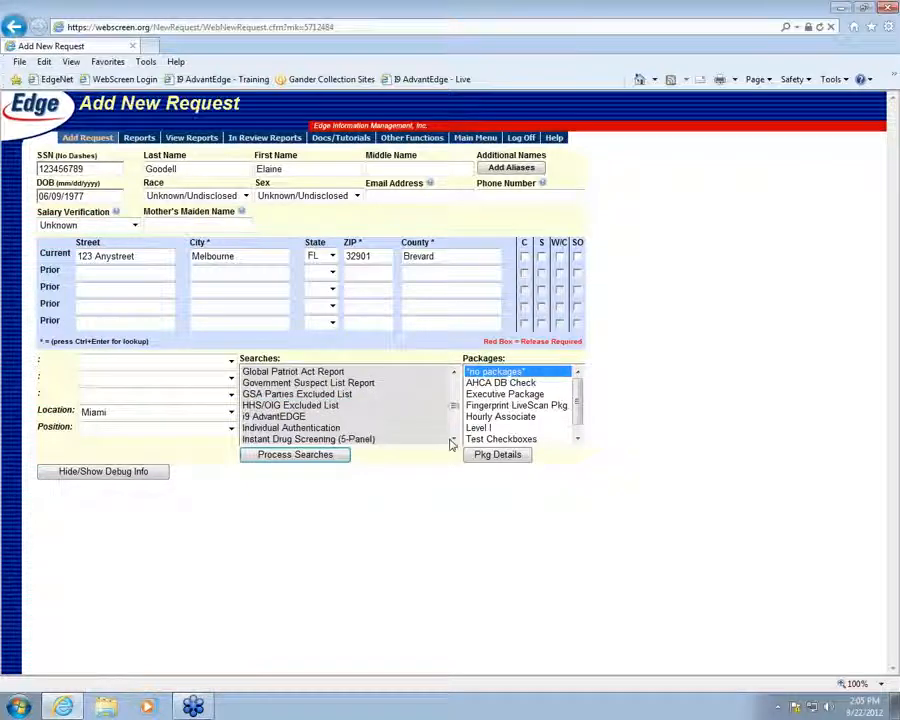
click(300, 418)
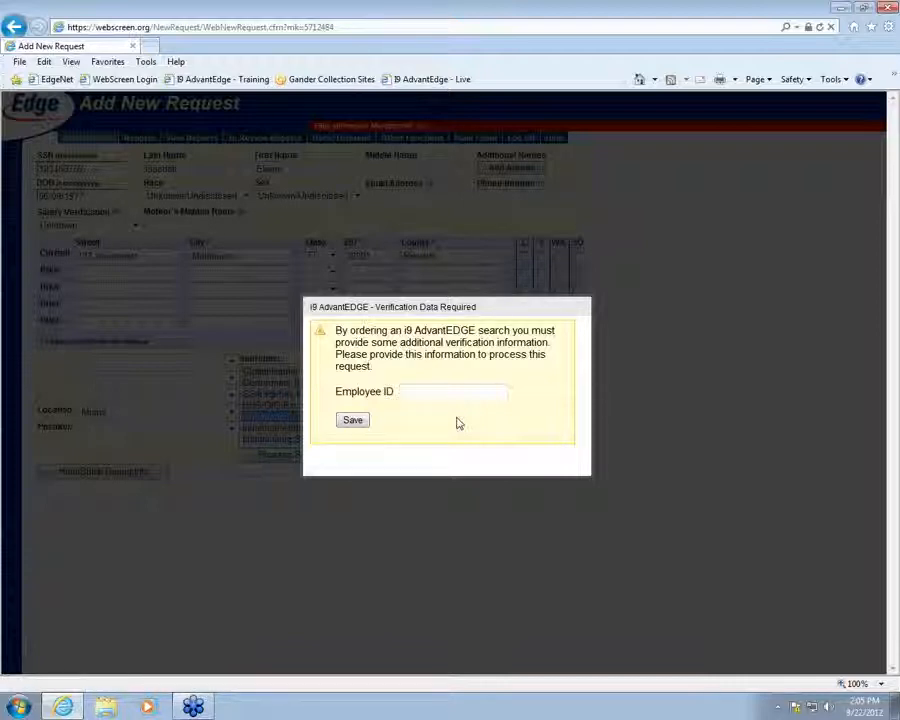
Enter the employee ID in the i9 AdvantEDGE prompt and save it
click(434, 394)
text(1232)
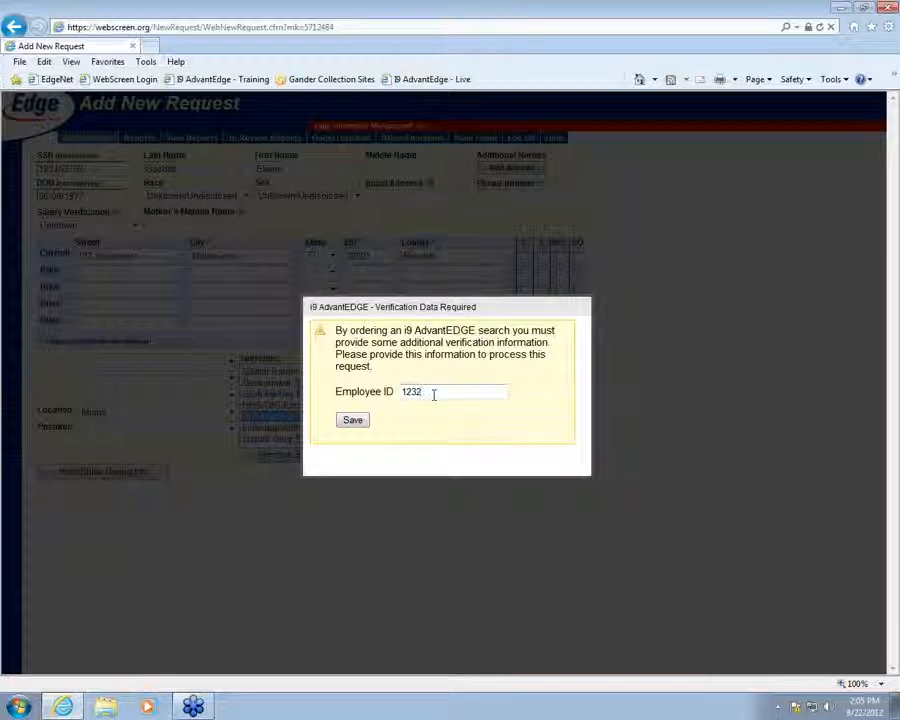
text(45)
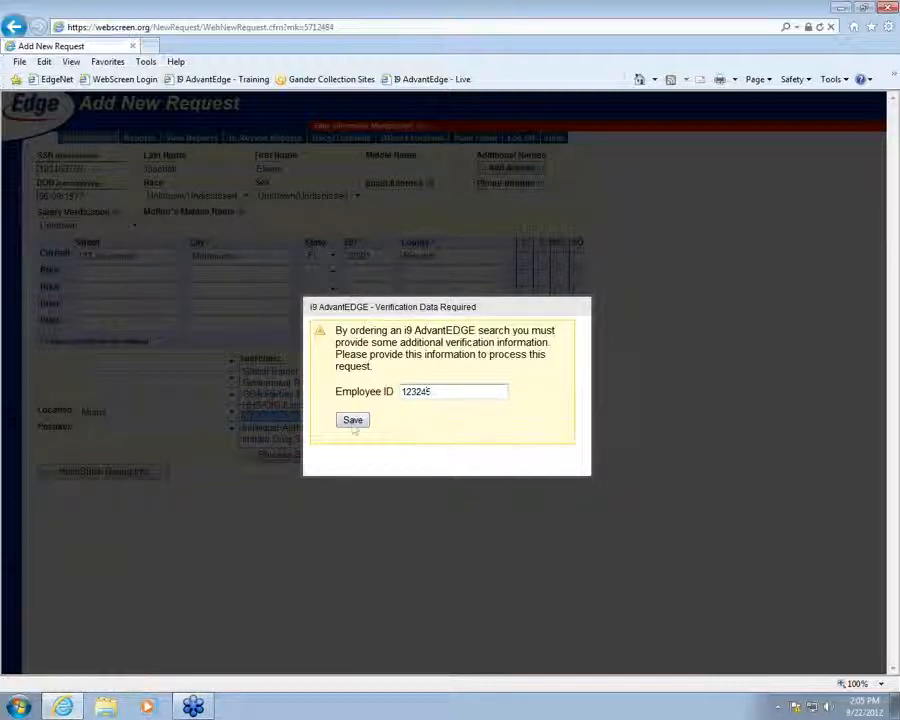
click(353, 423)
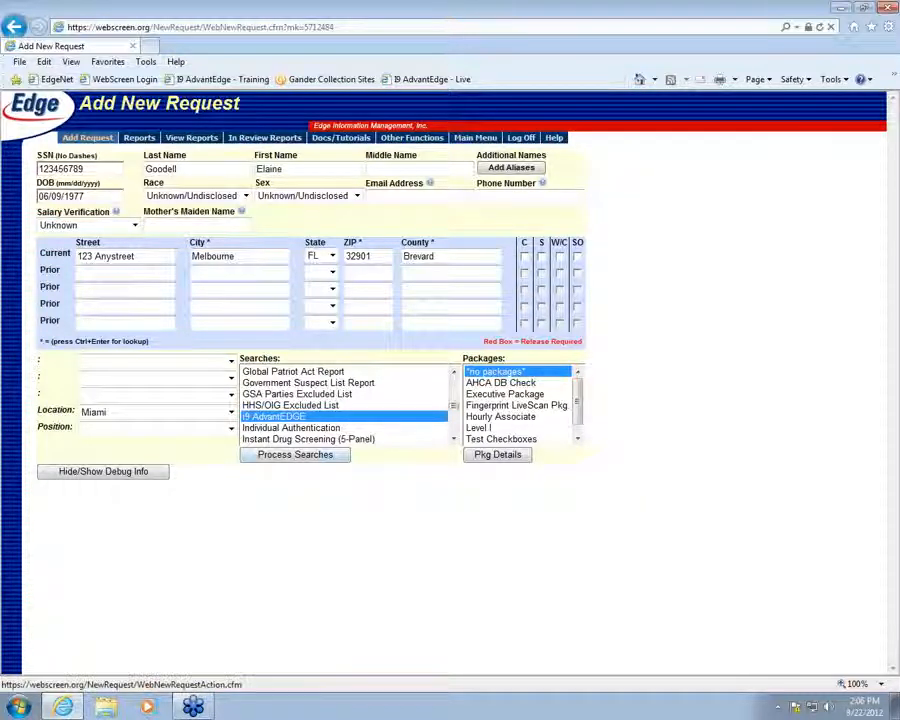
Process the searches, then submit them from the Confirm & Review page
click(295, 456)
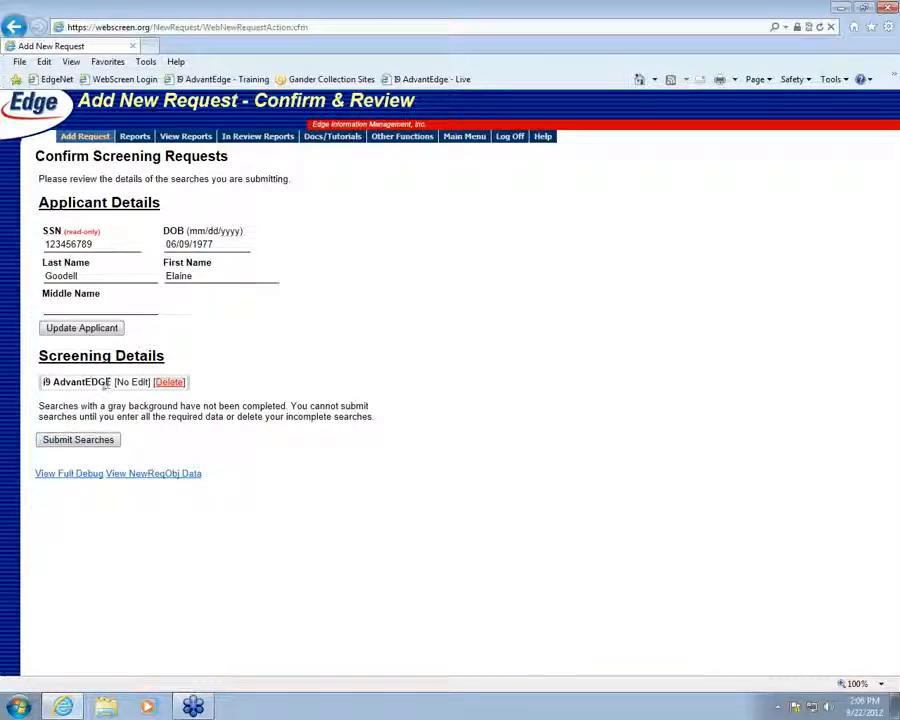
click(80, 441)
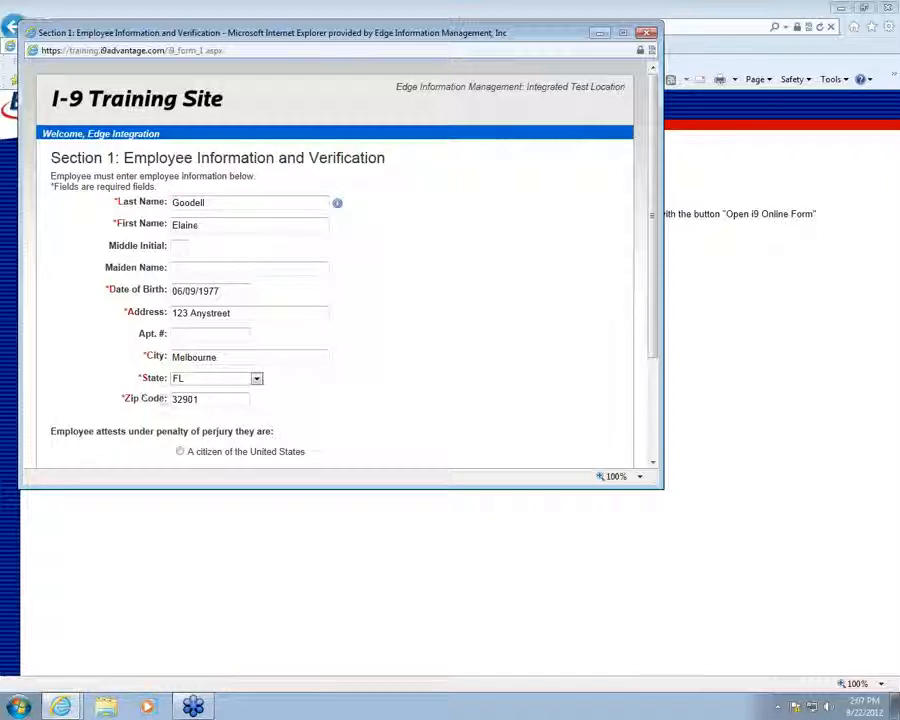
Mark the employee as 'A citizen of the United States' and continue to signature review
scroll(327, 380, down, 3)
scroll(330, 379, up, 1)
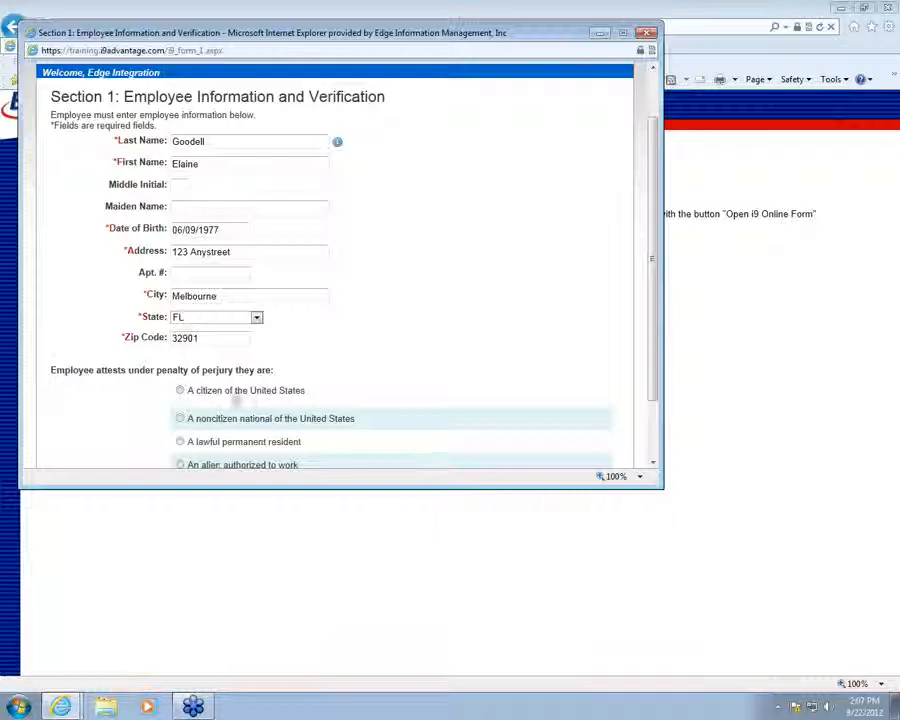
scroll(232, 392, down, 1)
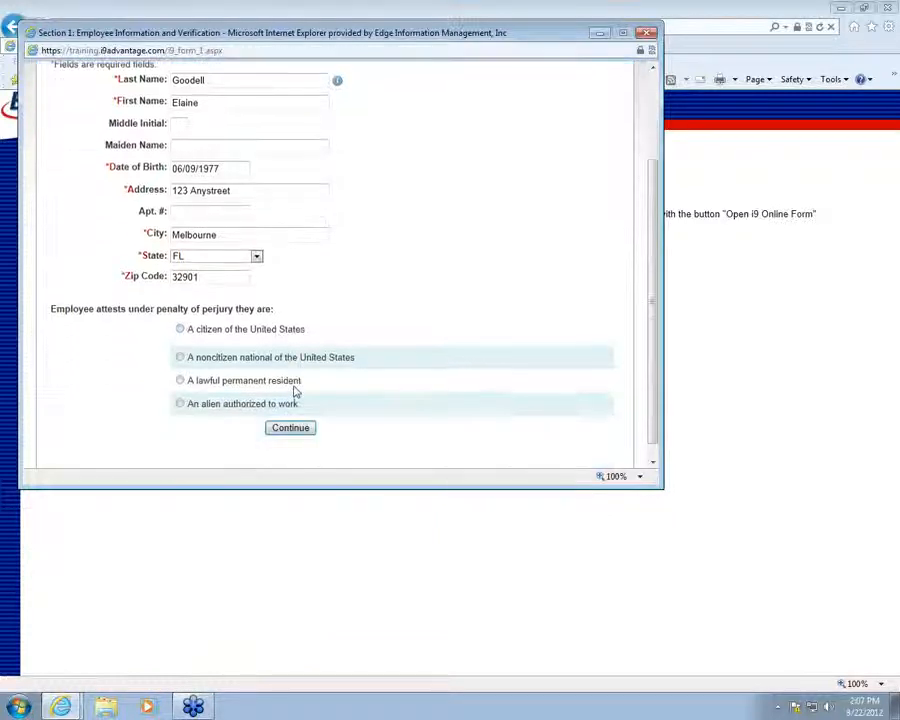
click(180, 330)
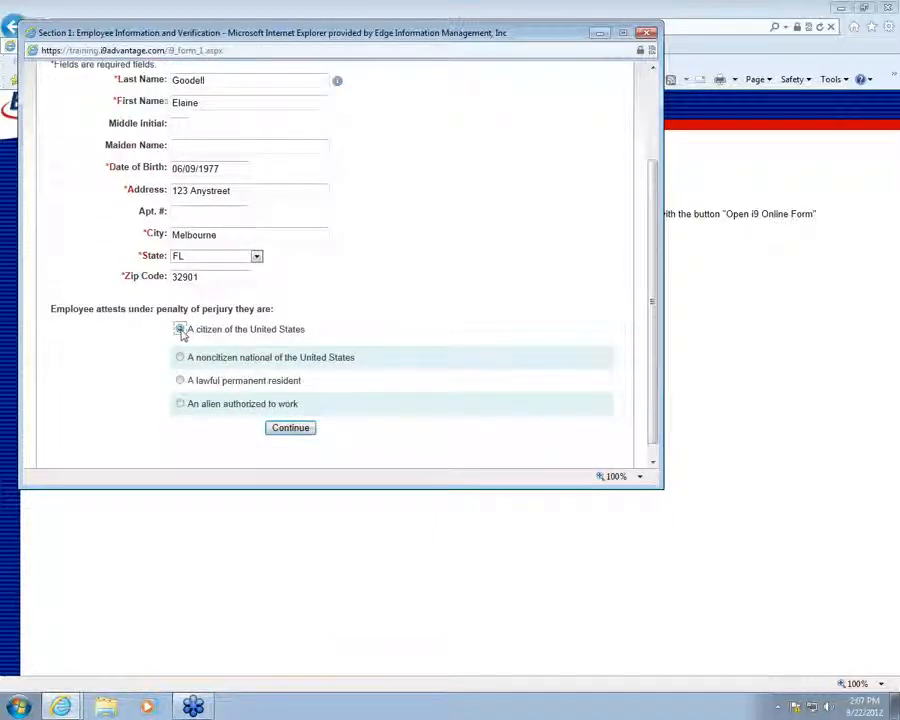
scroll(284, 375, down, 2)
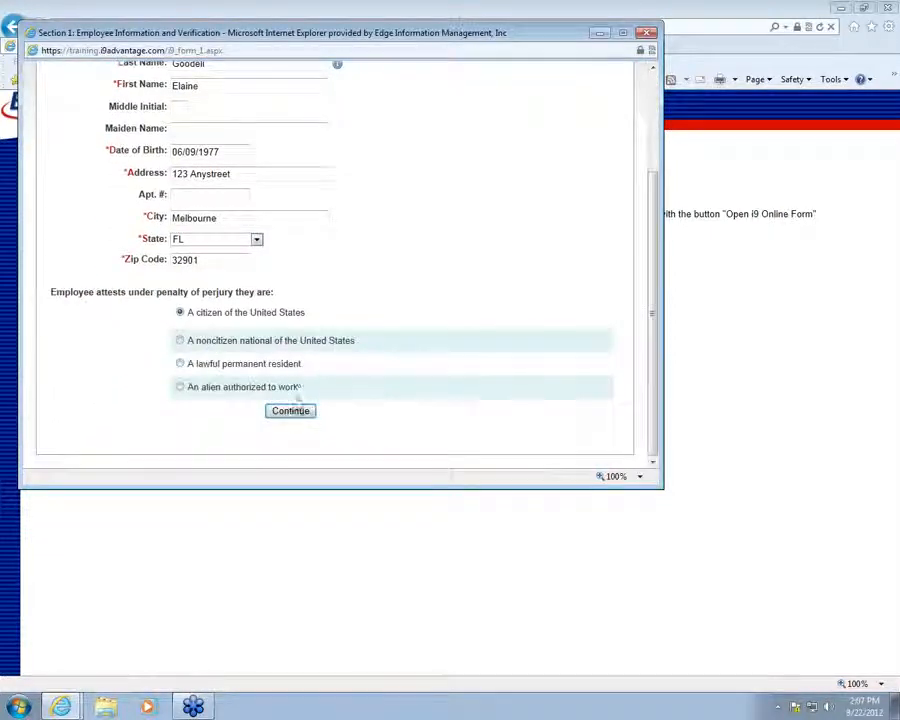
click(292, 415)
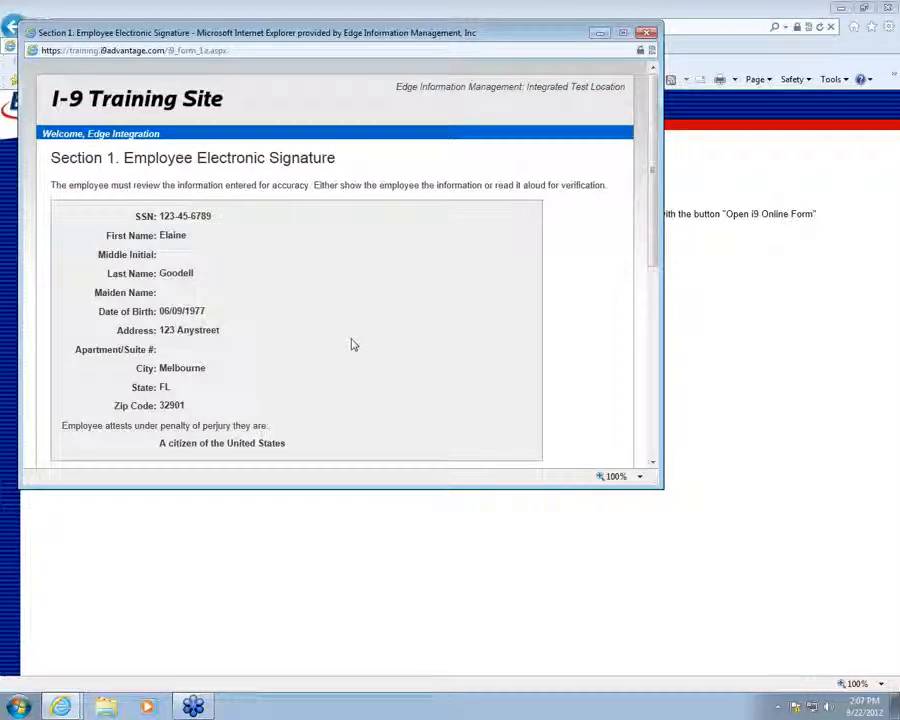
Tick the employee consent box and sign Section 1 with Yes - Continue
scroll(253, 241, down, 1)
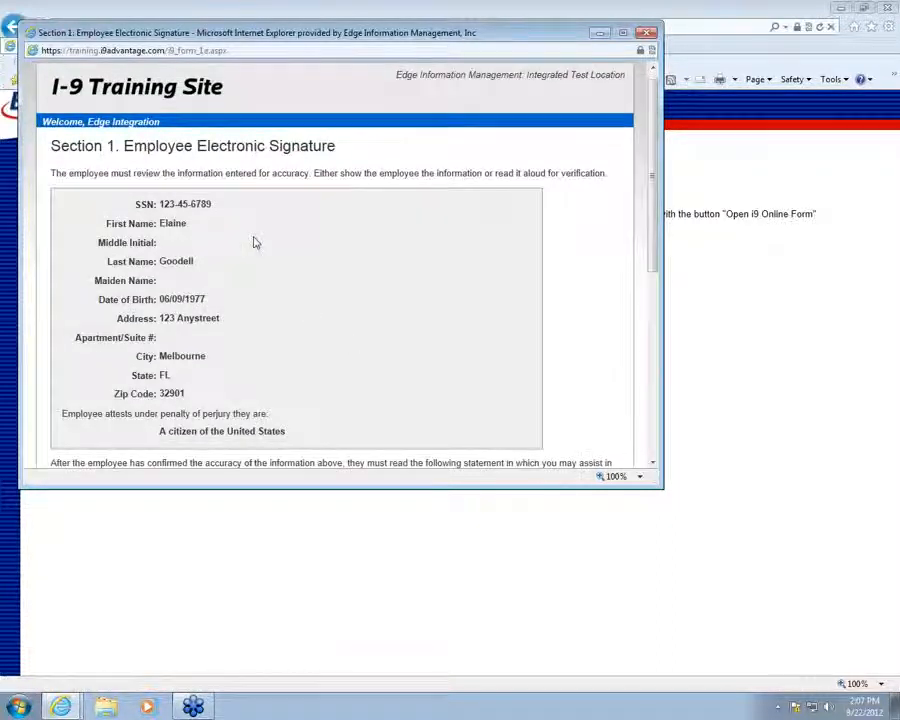
scroll(254, 243, down, 5)
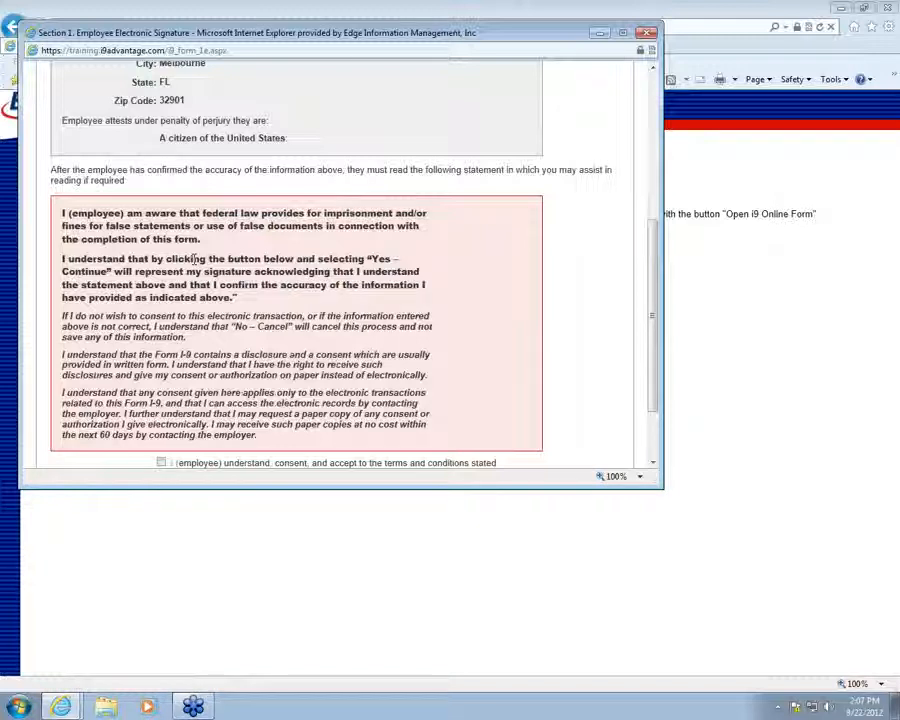
scroll(194, 260, down, 1)
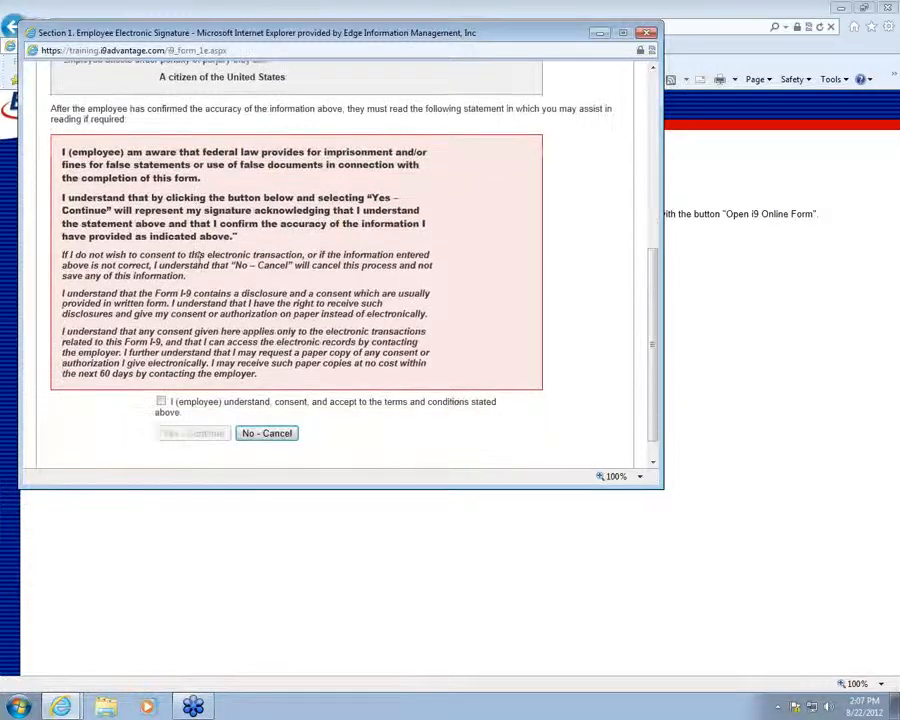
click(161, 401)
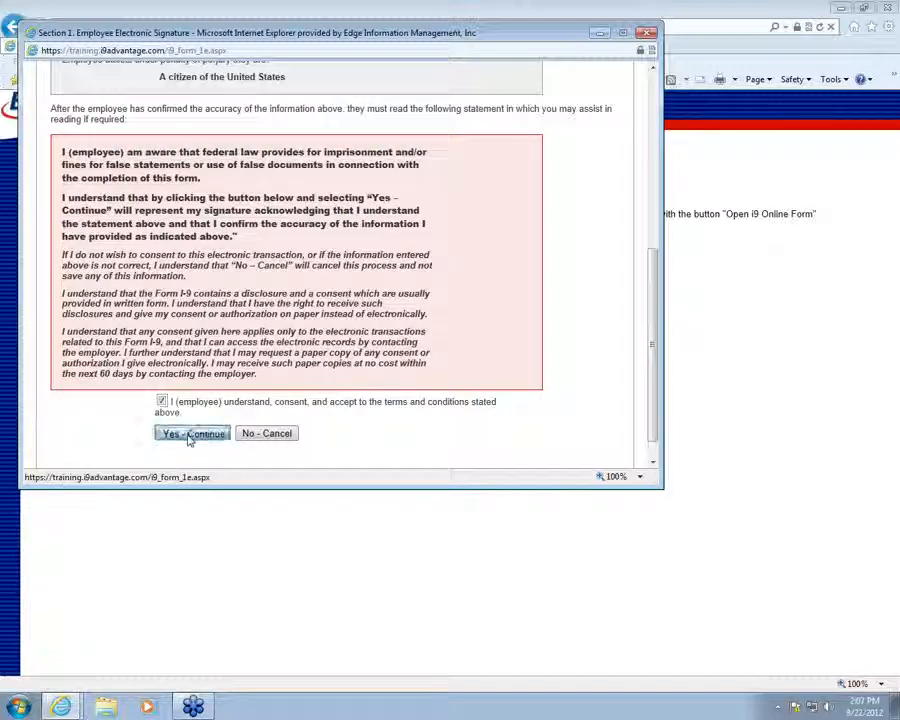
click(191, 436)
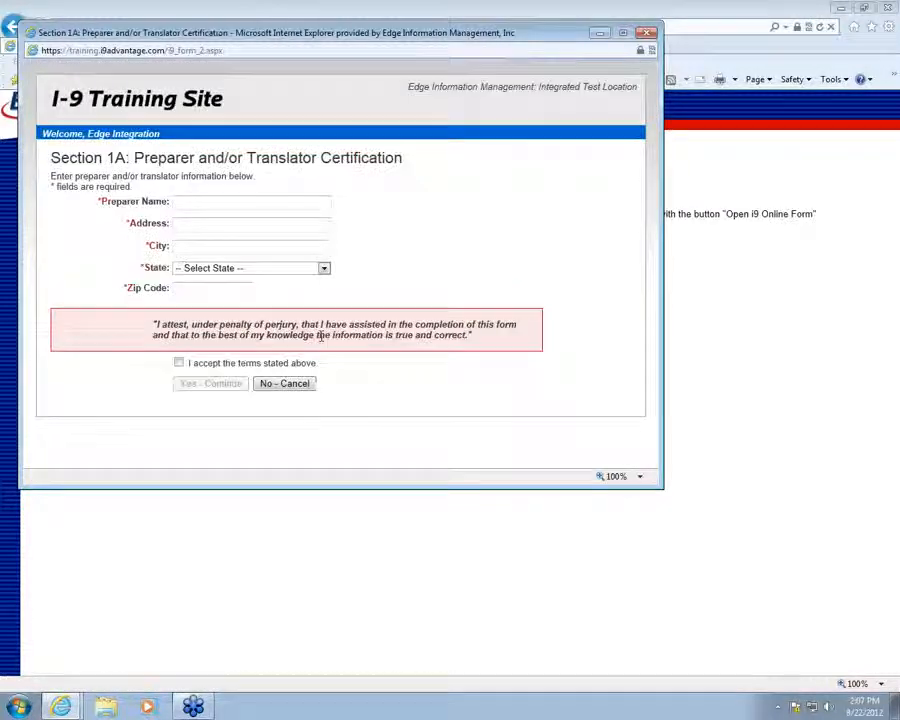
Fill in the preparer's name, street address, city, FL state and zip, then accept the terms
click(213, 204)
text(Allison )
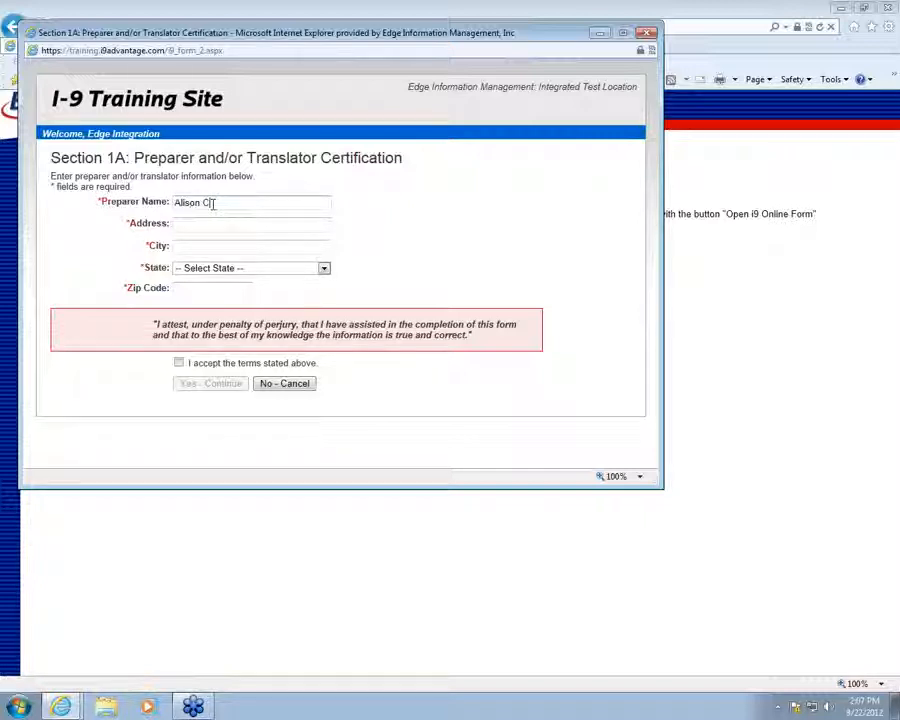
text(Edgetest)
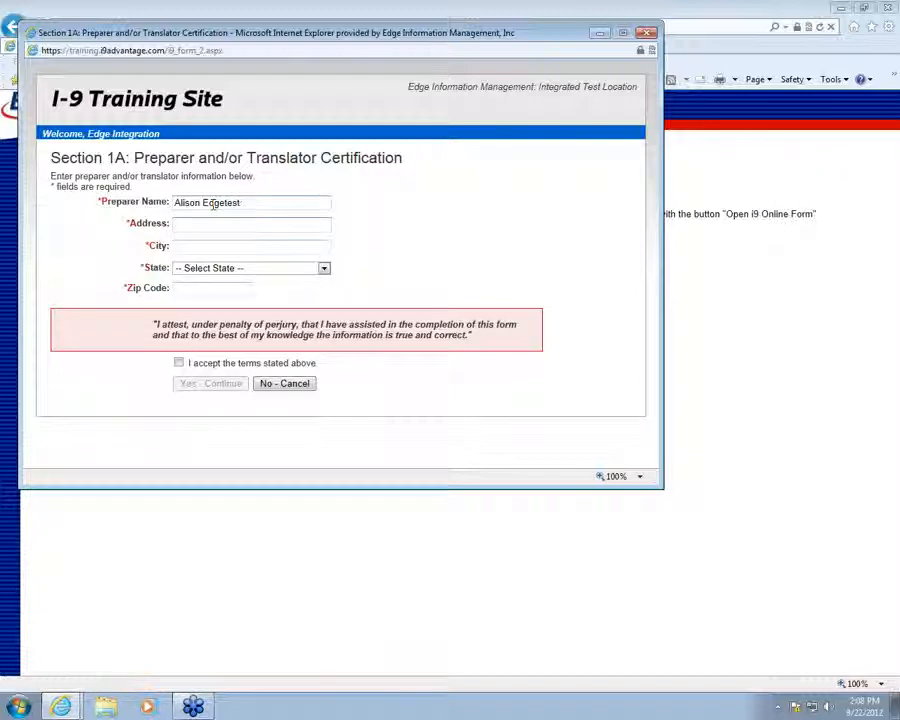
key(Tab)
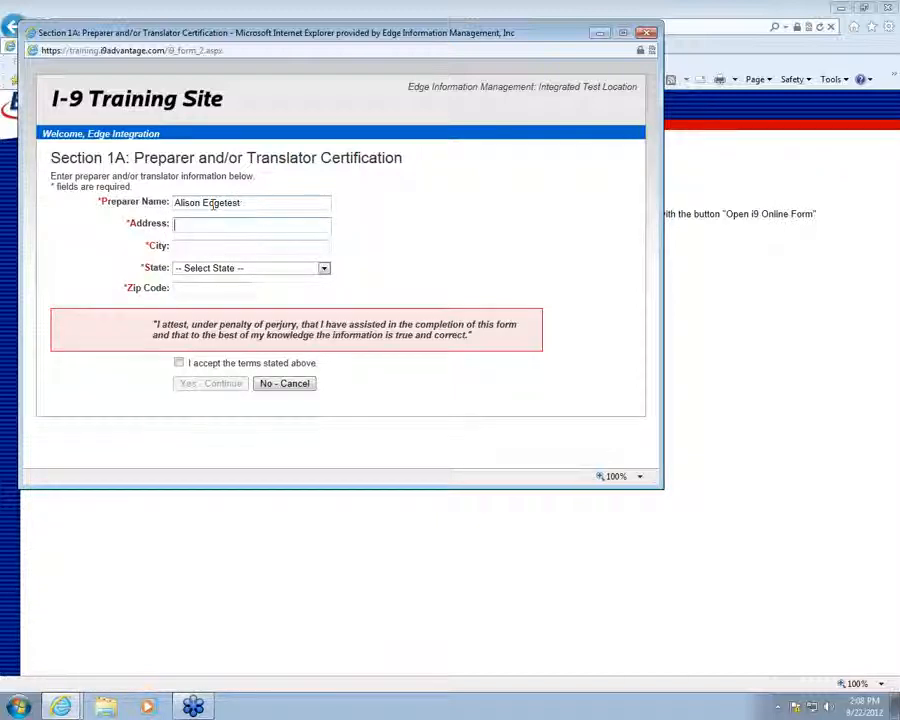
text(122 Main Street)
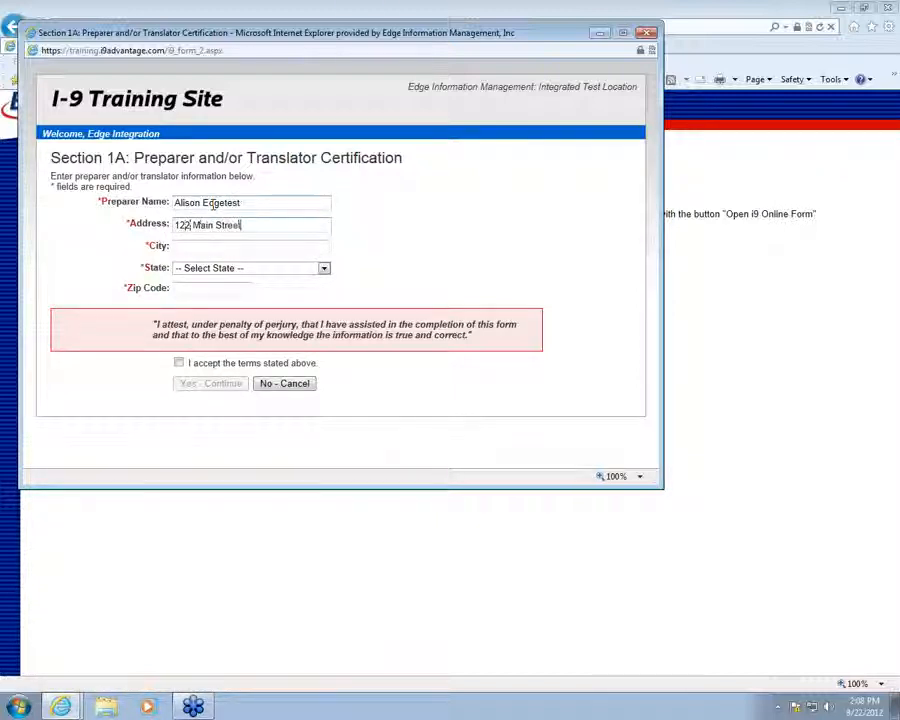
key(Tab)
text(Melbourne)
key(Tab)
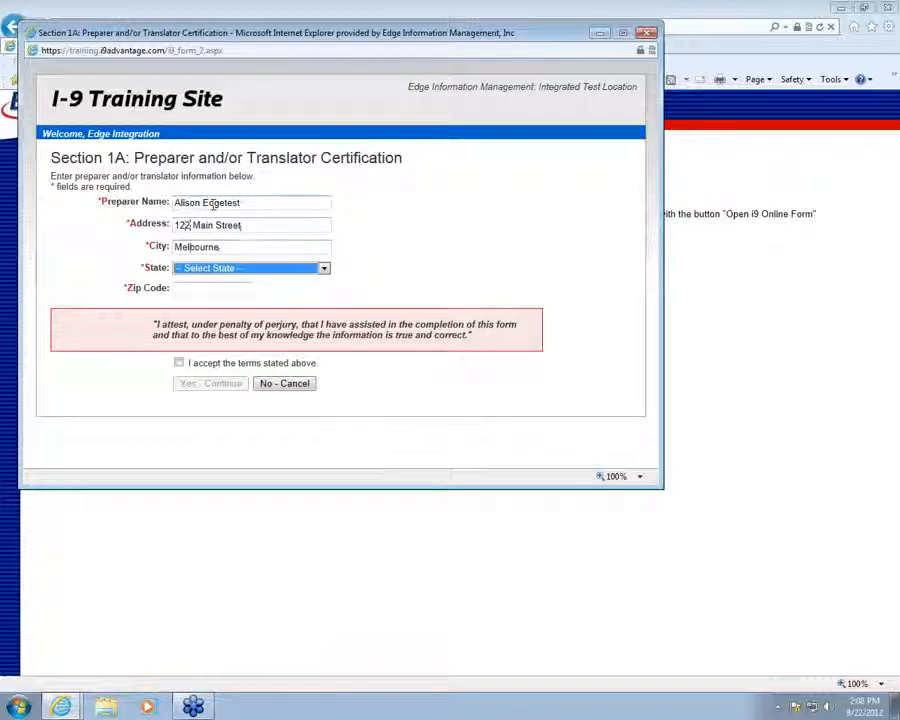
key(f)
key(Tab)
text(32901)
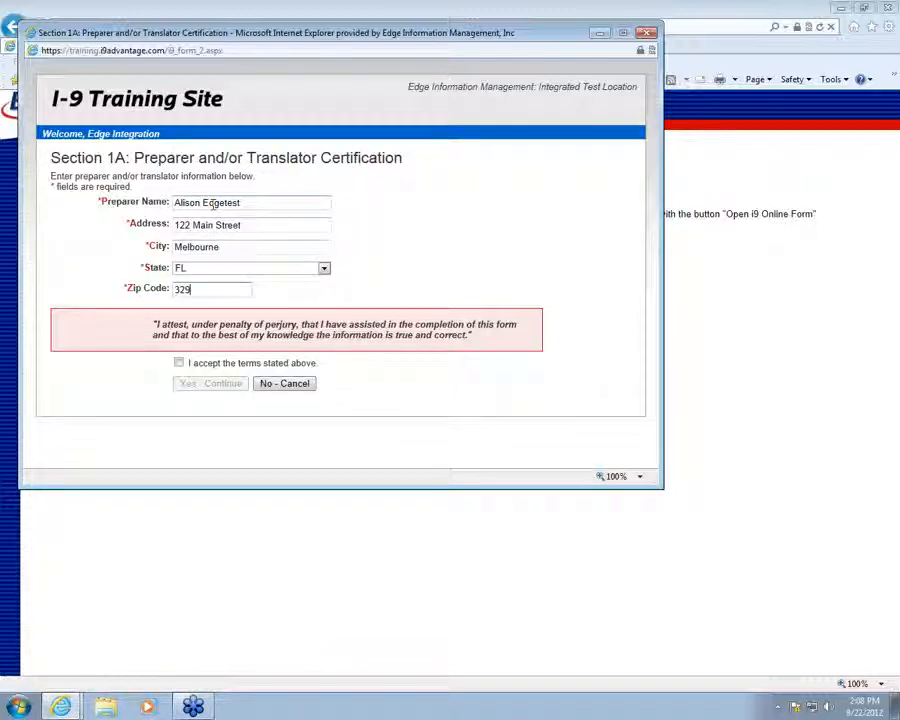
click(180, 364)
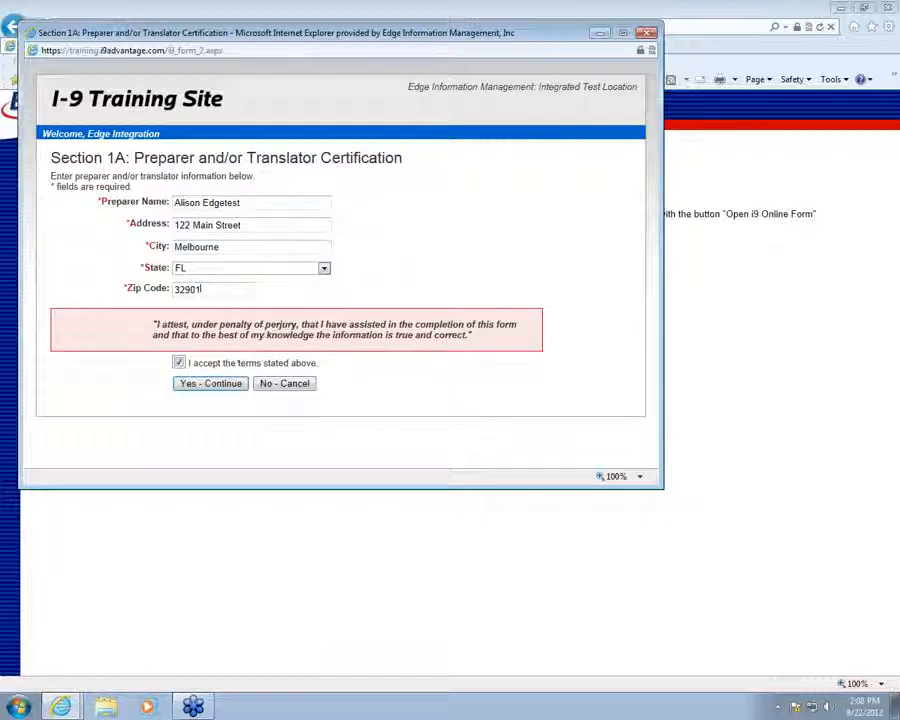
click(208, 386)
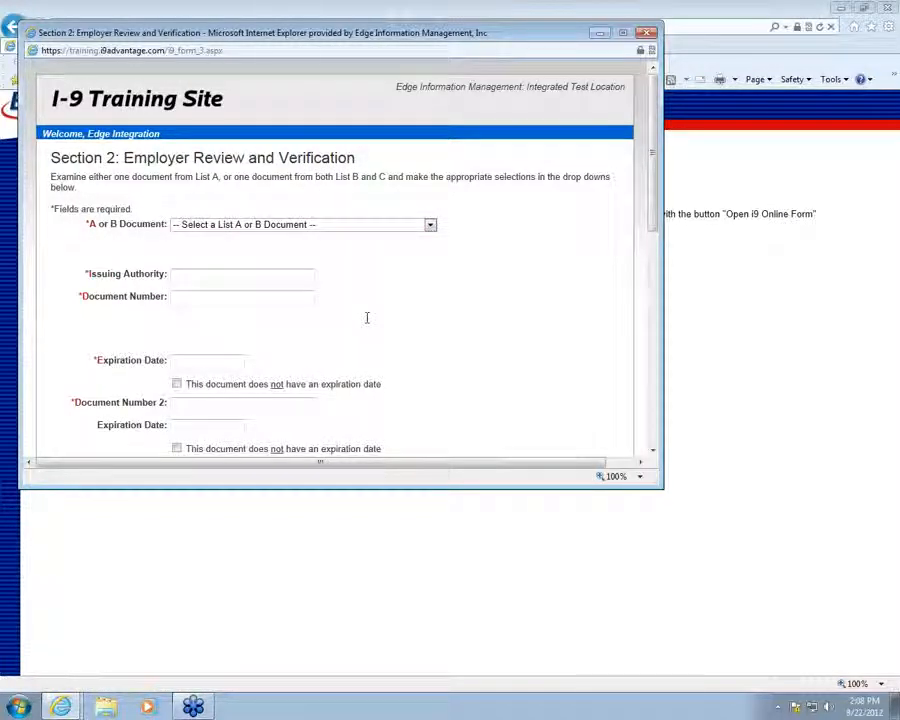
Choose U.S. Passport as the document, enter its number and expiration 04/06/2018
click(366, 226)
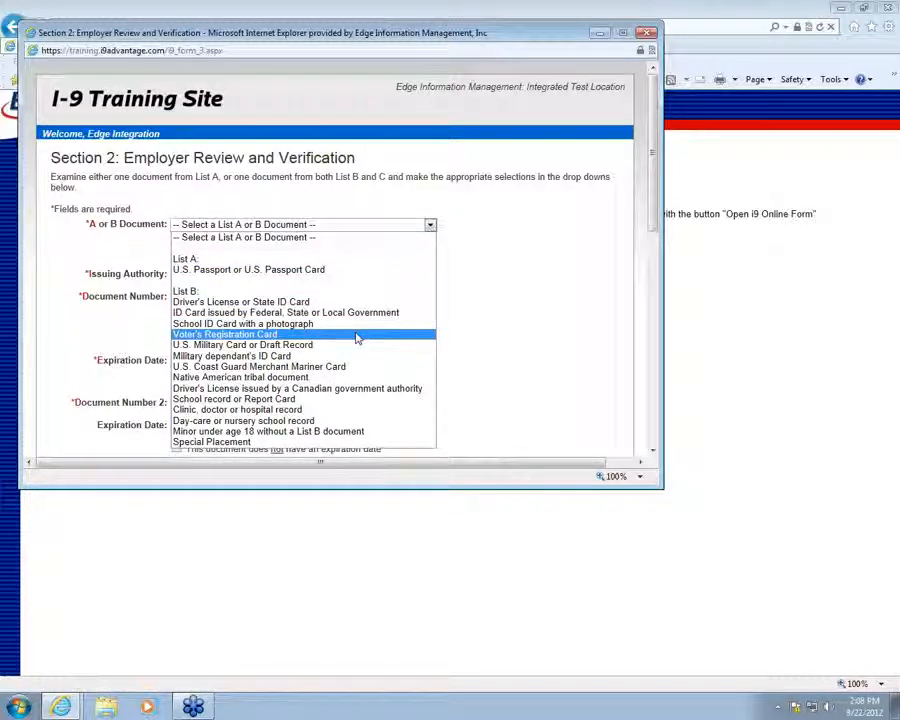
click(330, 271)
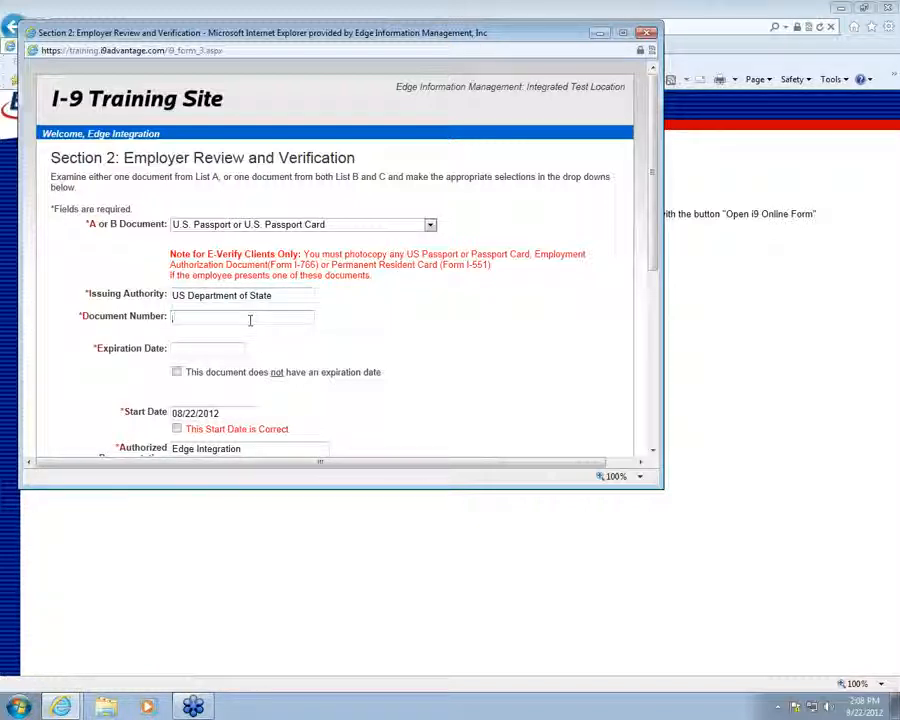
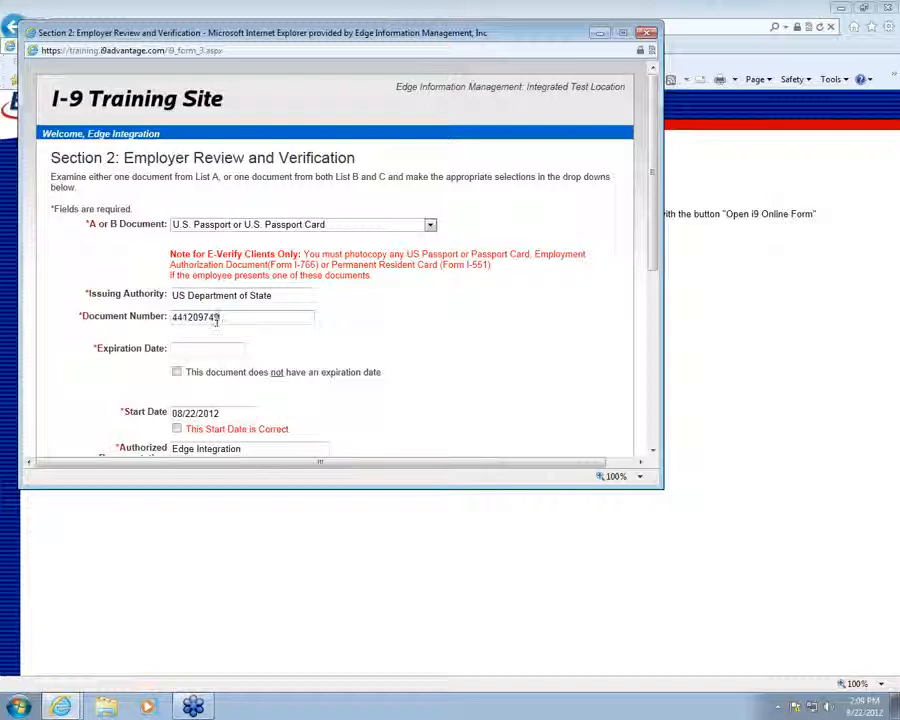
click(202, 351)
text(04/06/)
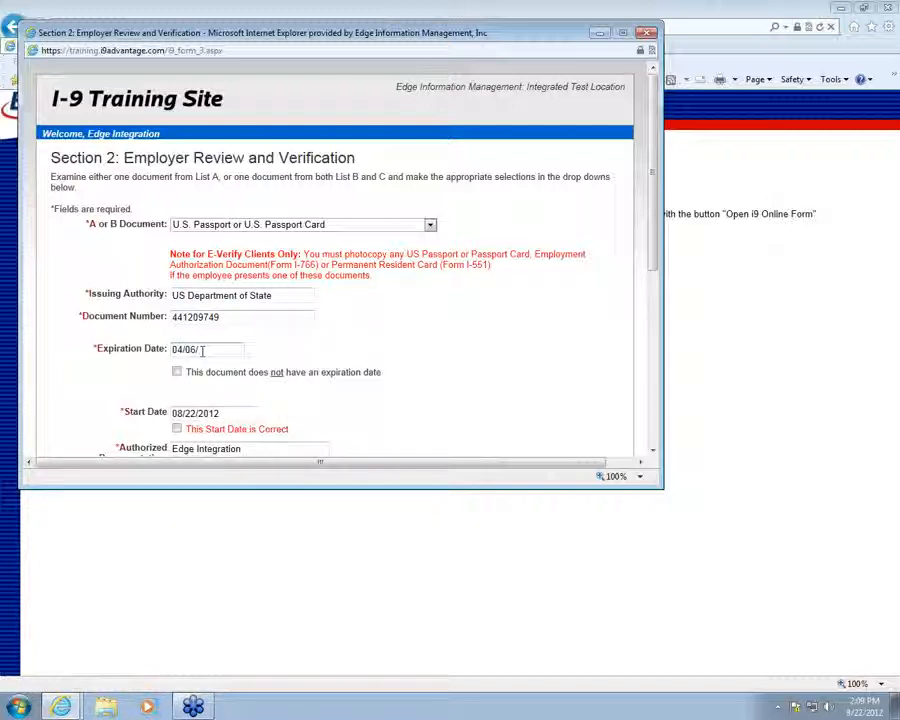
text(2018)
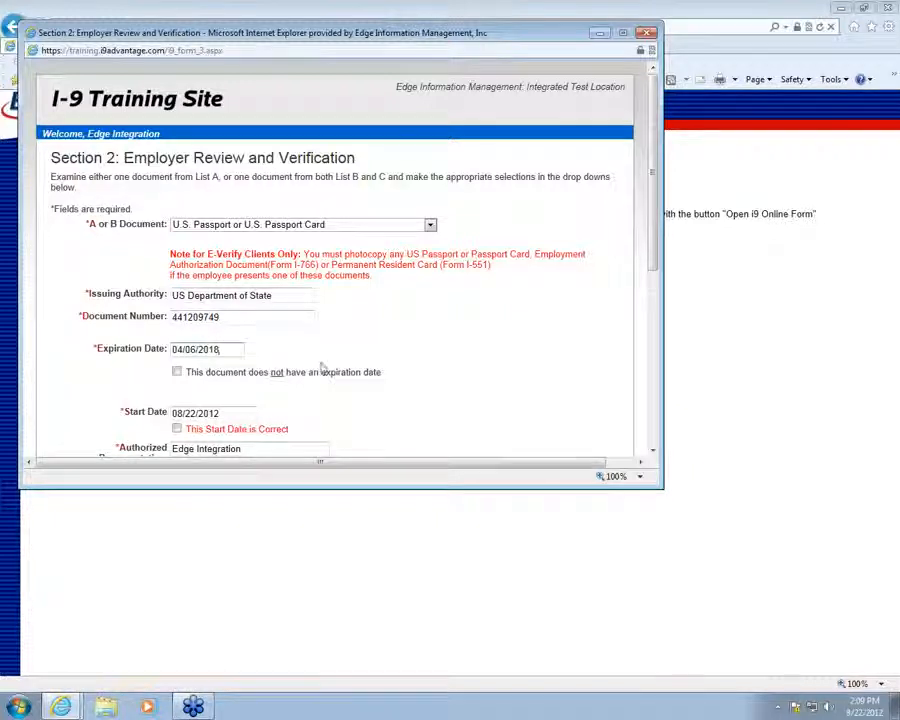
Confirm the 08/22/2012 start date as correct
scroll(322, 368, down, 1)
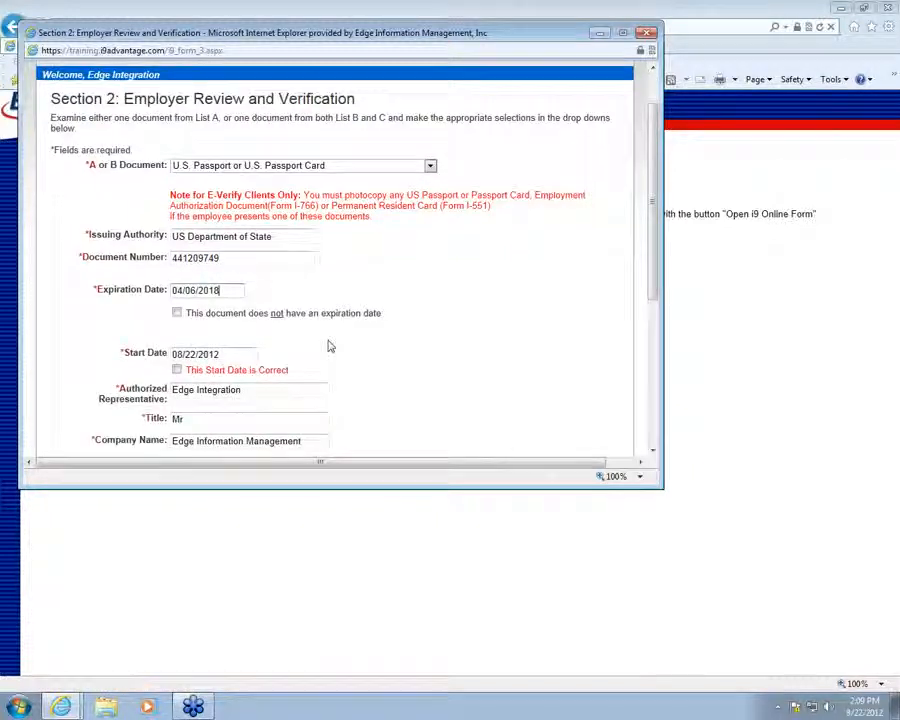
click(239, 354)
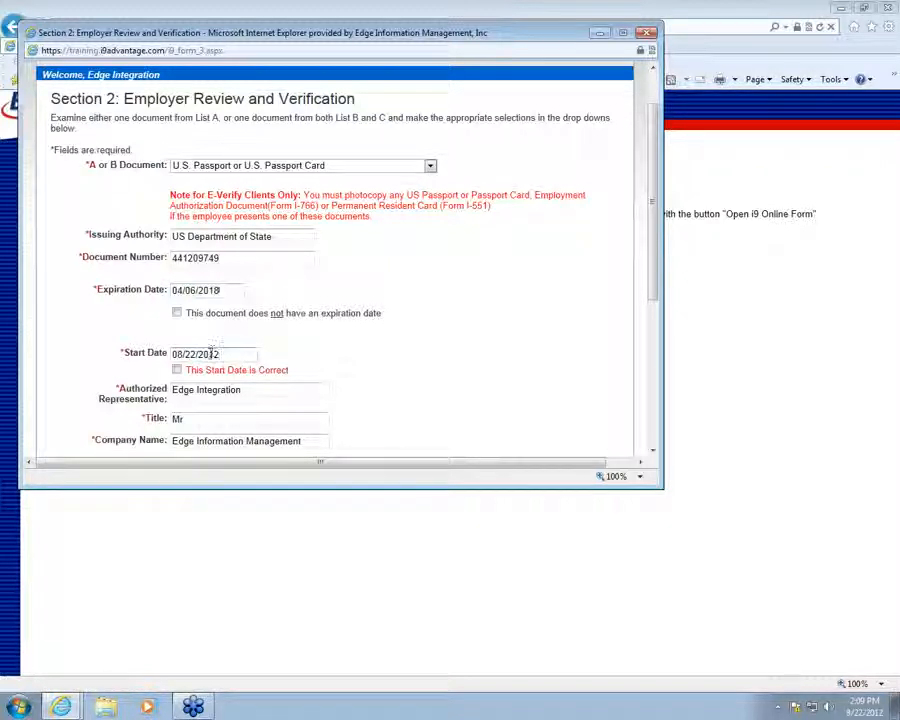
click(177, 370)
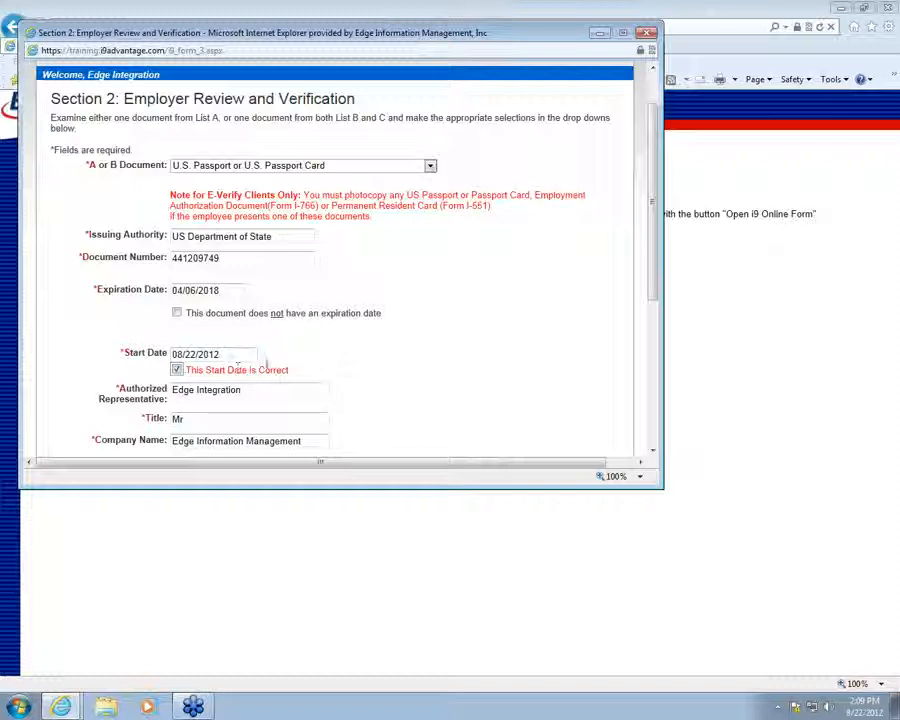
scroll(305, 340, down, 2)
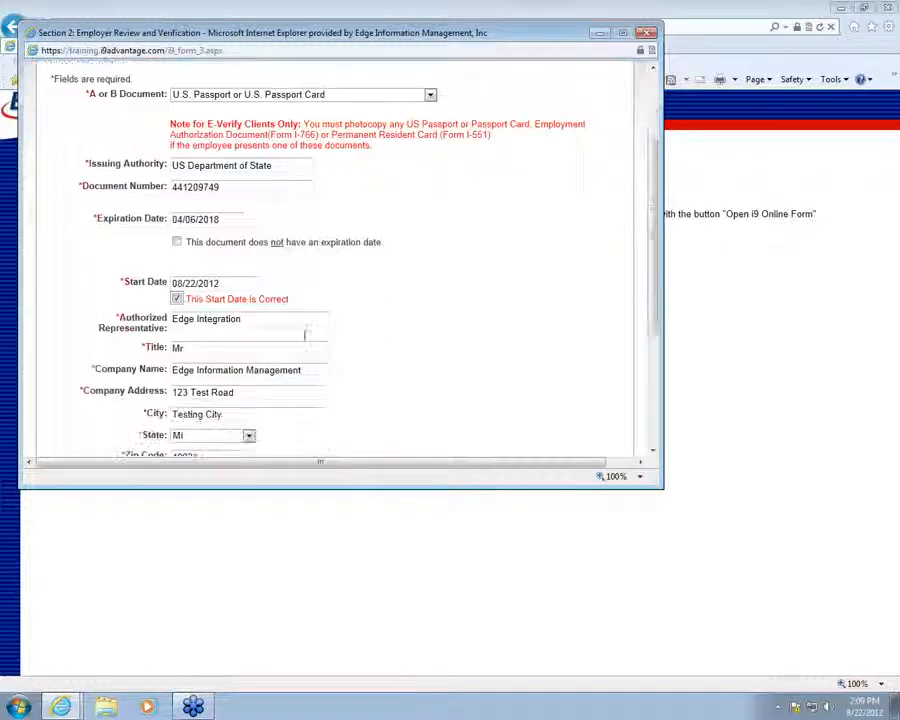
scroll(305, 338, down, 1)
drag(241, 270, 135, 286)
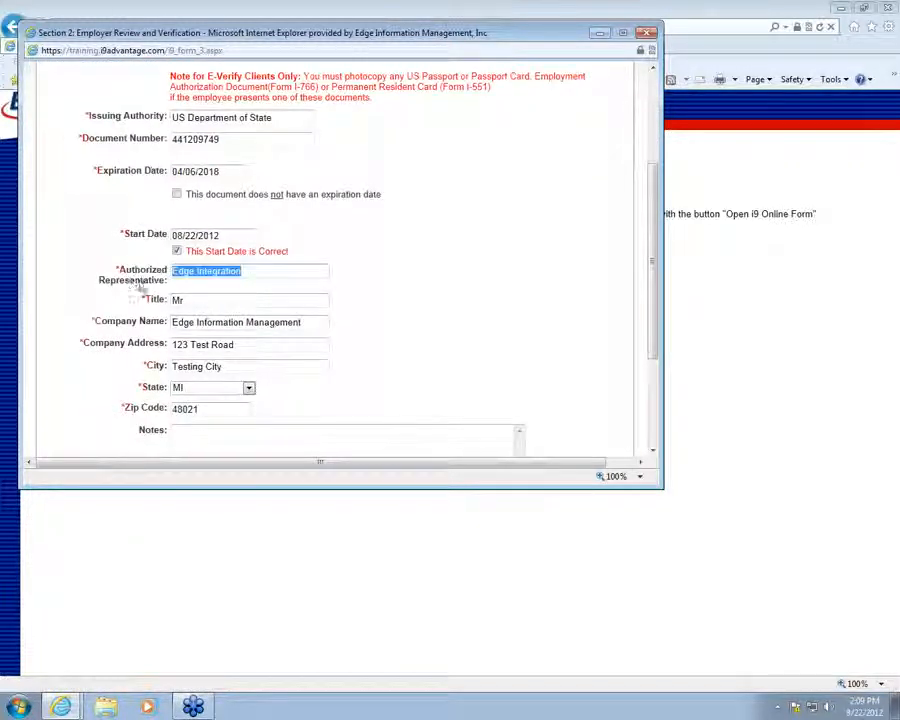
Enter the authorized representative's full name and the title HR Manager in Section 2
text(A)
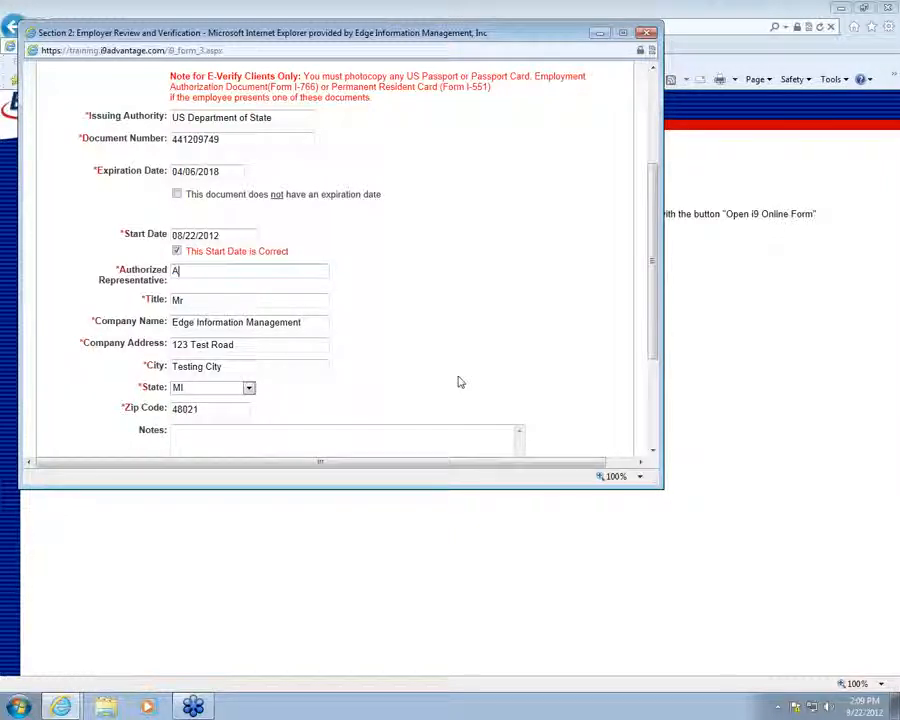
text(l)
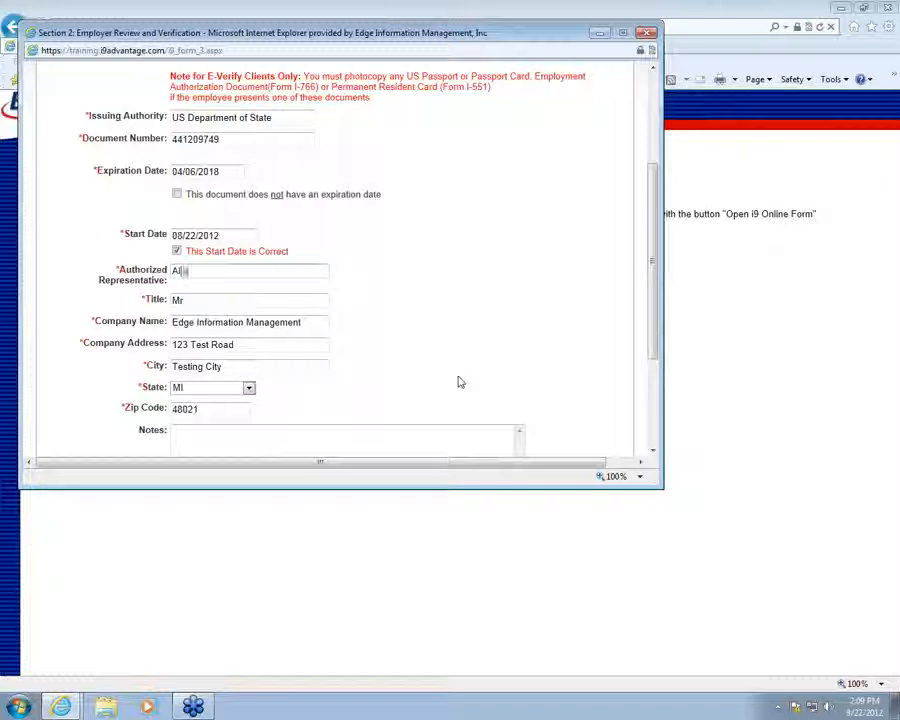
text(ison Edgetest)
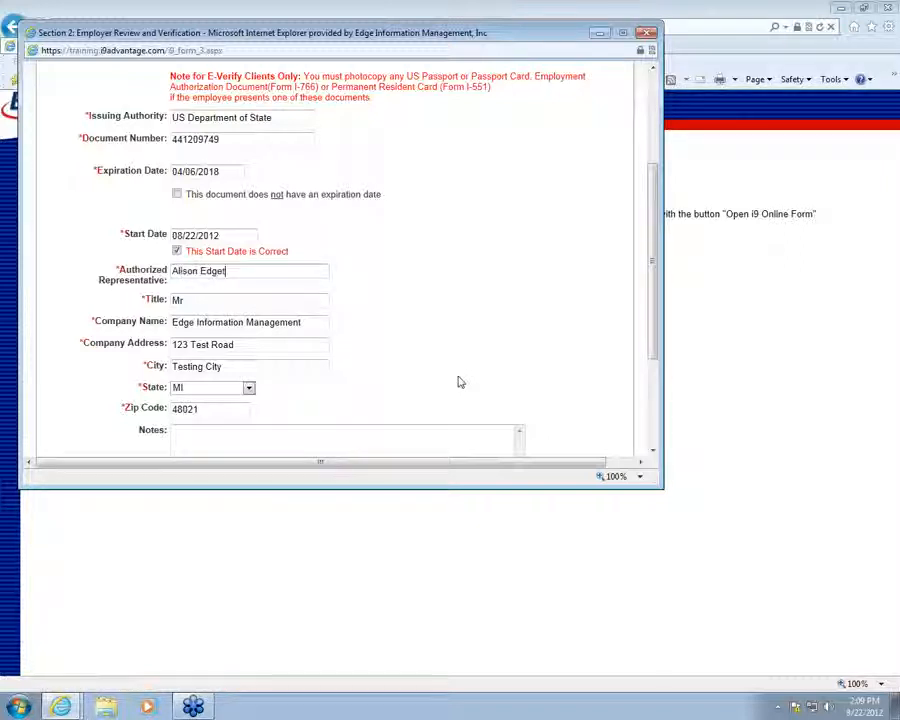
key(Tab)
text(H)
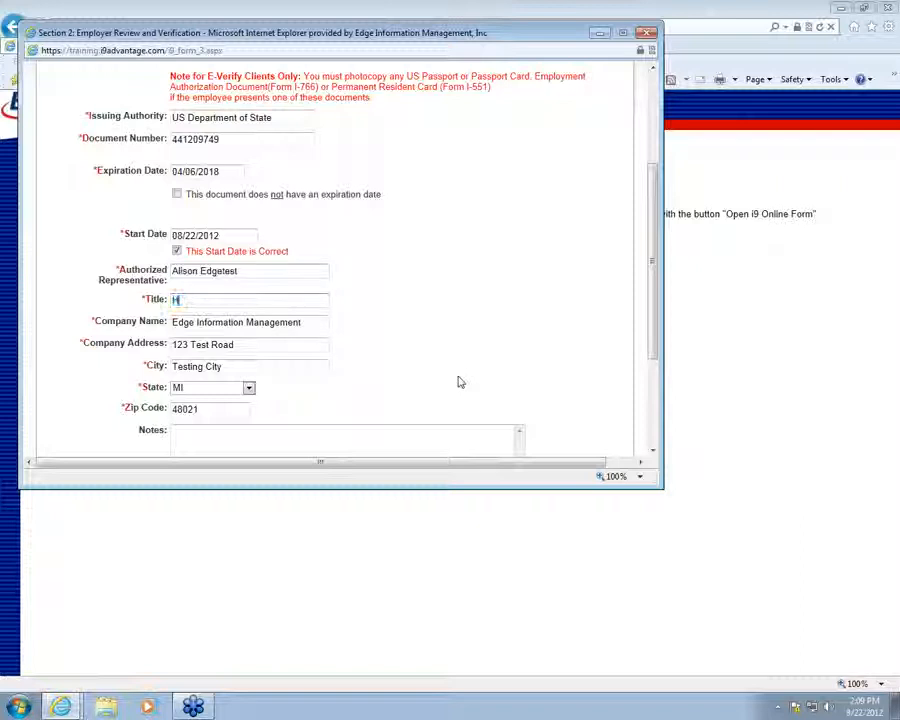
text(R Manager)
Accept the Section 2 certification terms and submit with Yes - Continue
scroll(455, 378, down, 2)
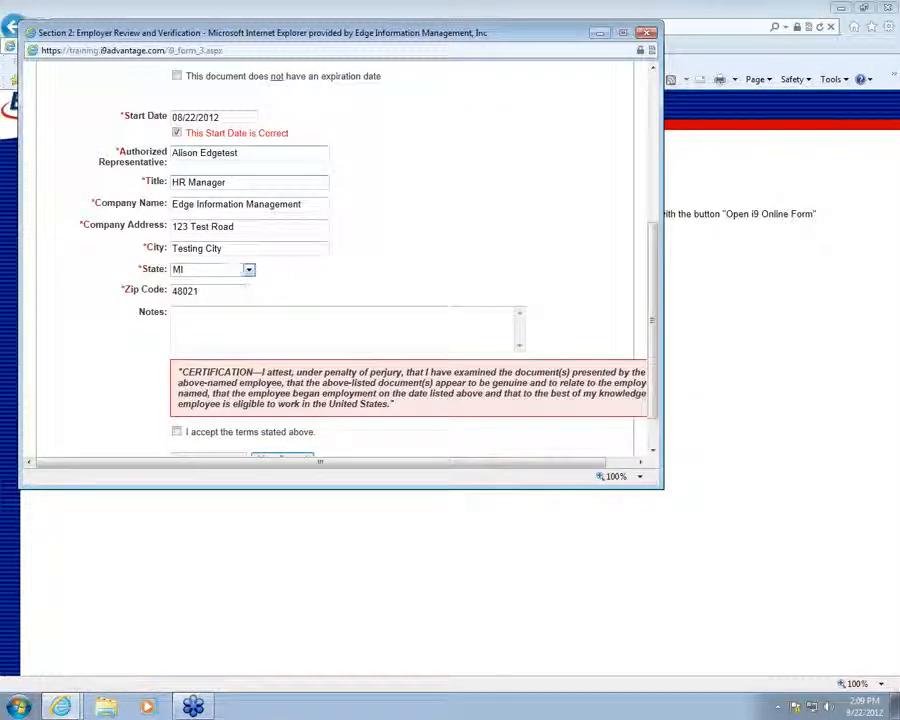
scroll(287, 253, down, 1)
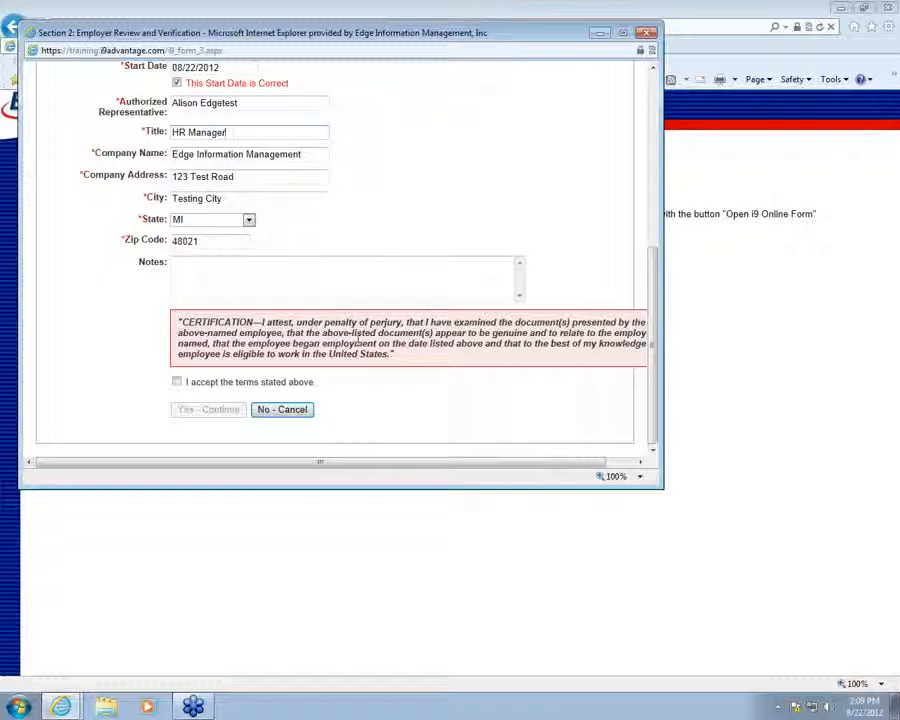
click(177, 381)
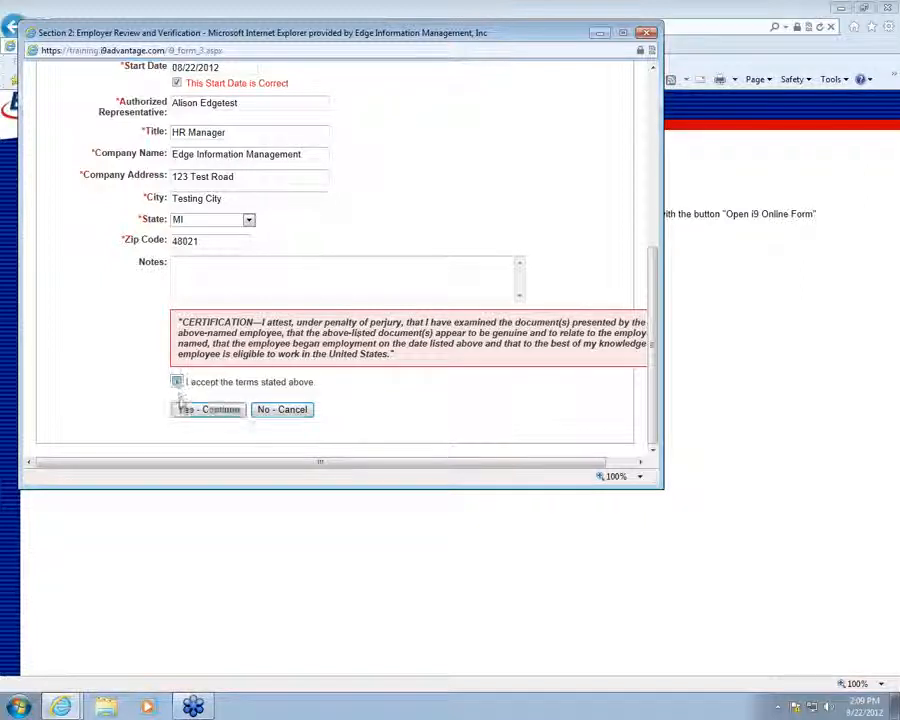
click(205, 412)
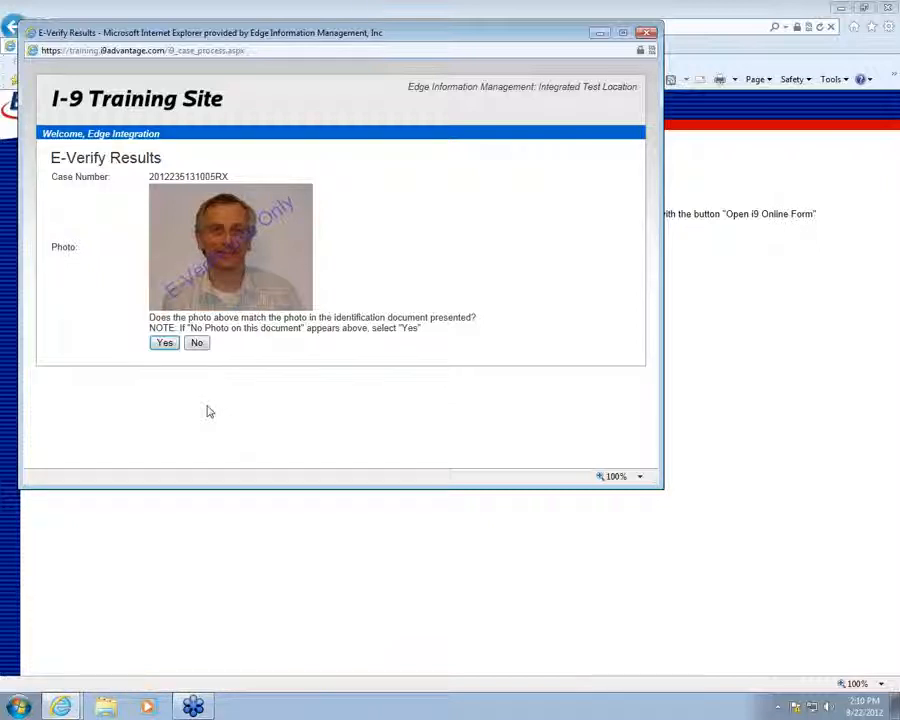
Confirm the E-Verify photo matches, then after the Employment Authorized result go to Close Case
click(164, 343)
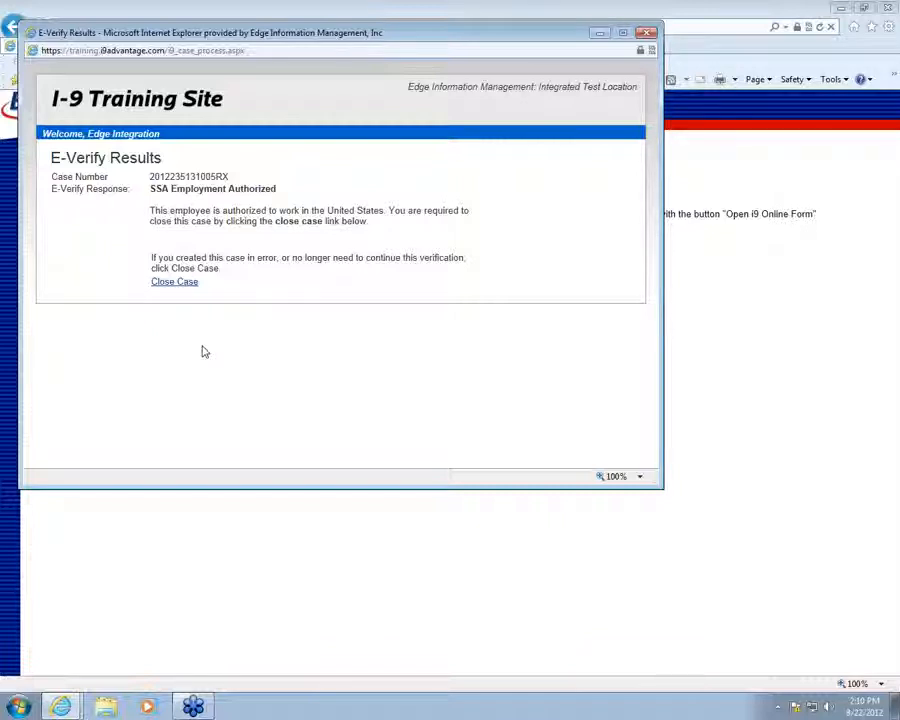
click(176, 284)
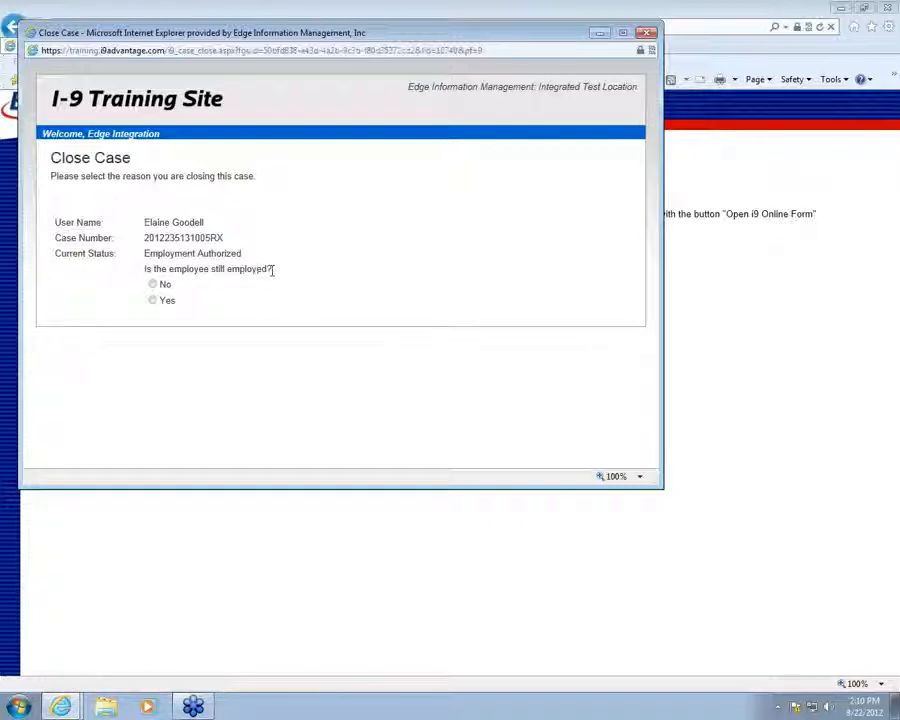
Close the case as still employed, continuing to work after Employment Authorized, and submit
click(152, 300)
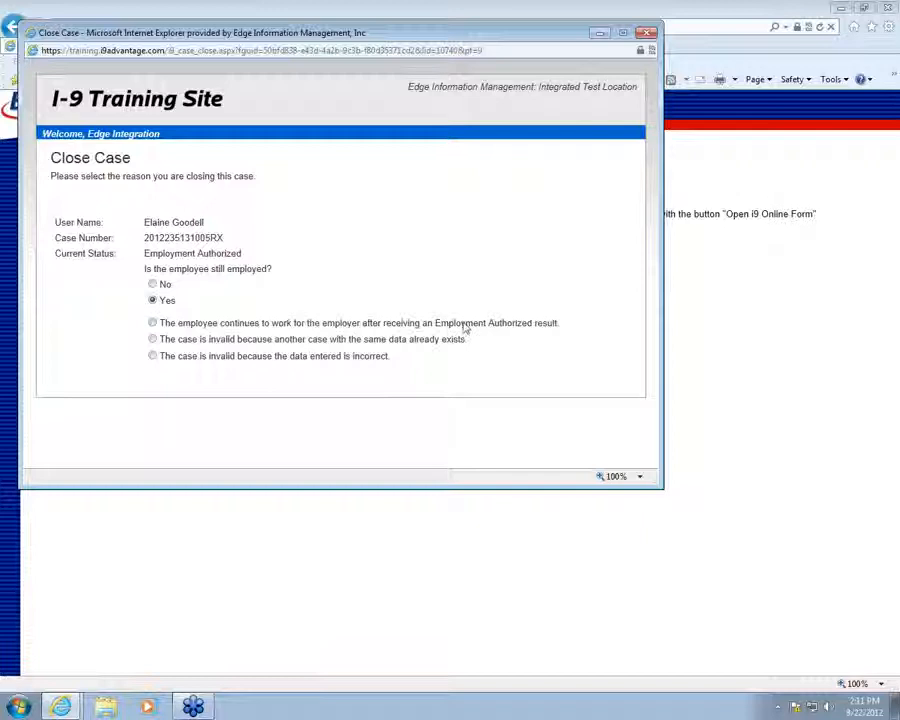
click(152, 322)
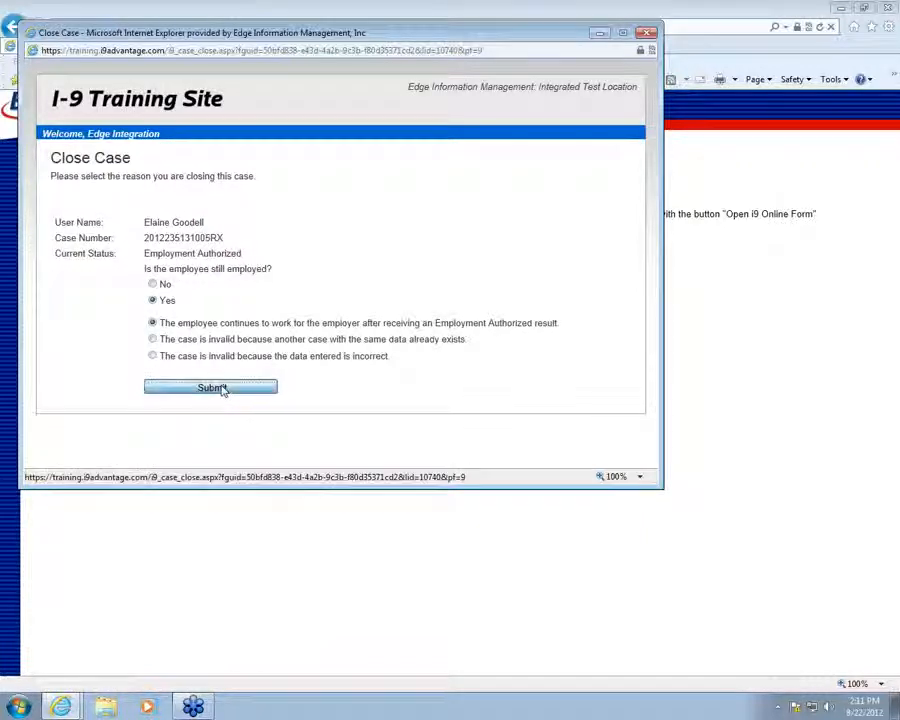
click(222, 388)
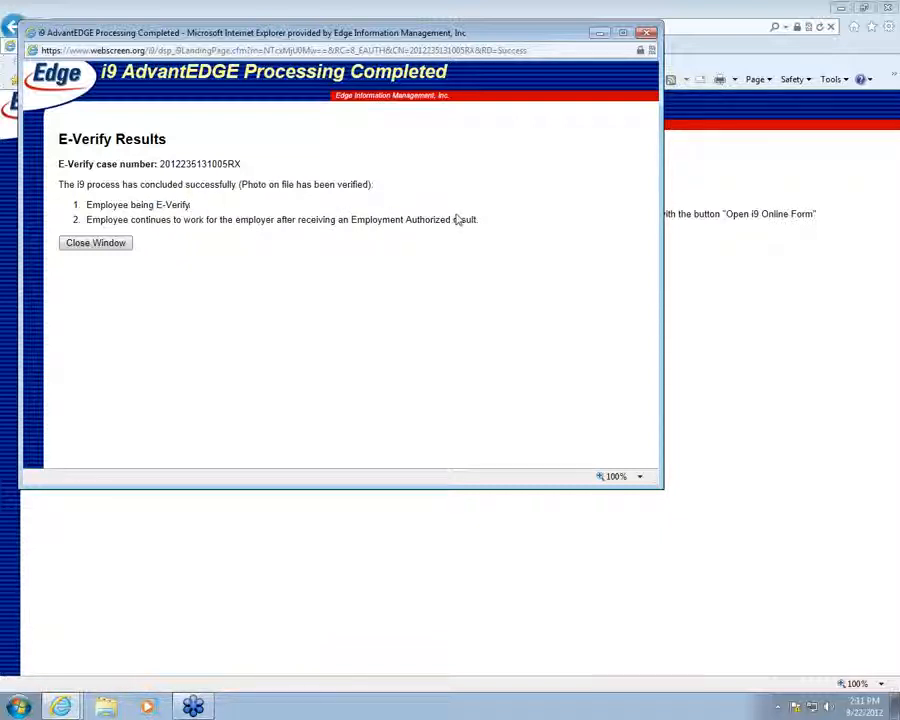
Dismiss the stray context menu and close the E-Verify results popup window
right_click(356, 293)
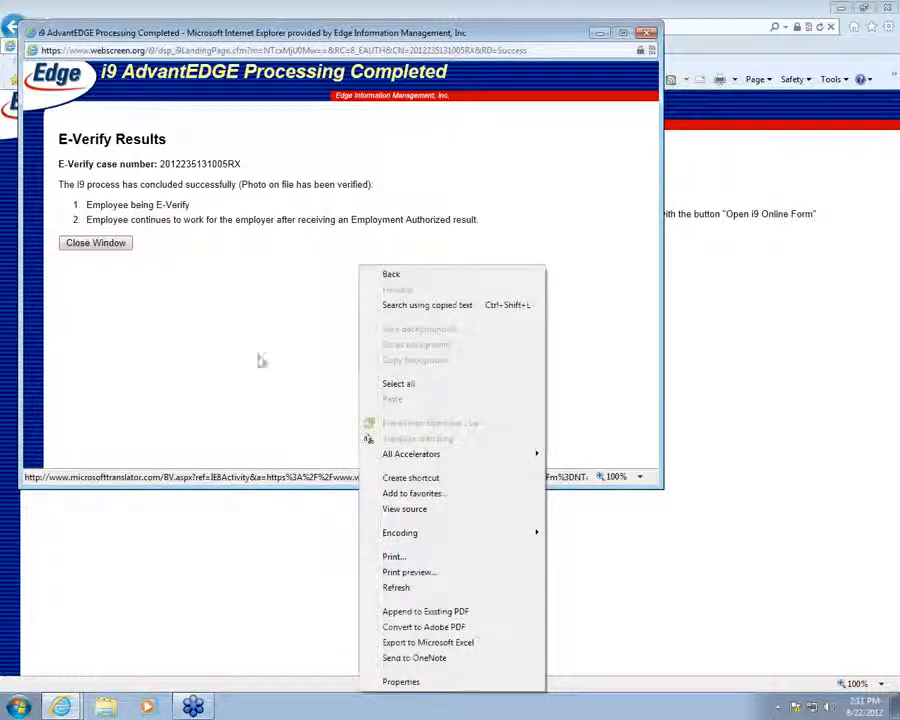
click(108, 244)
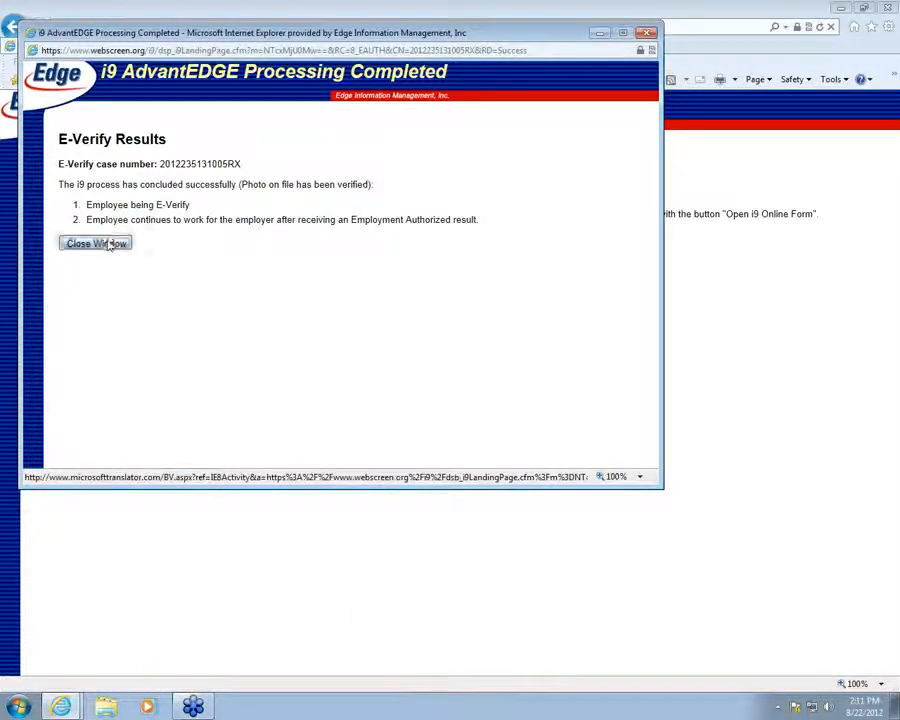
click(108, 244)
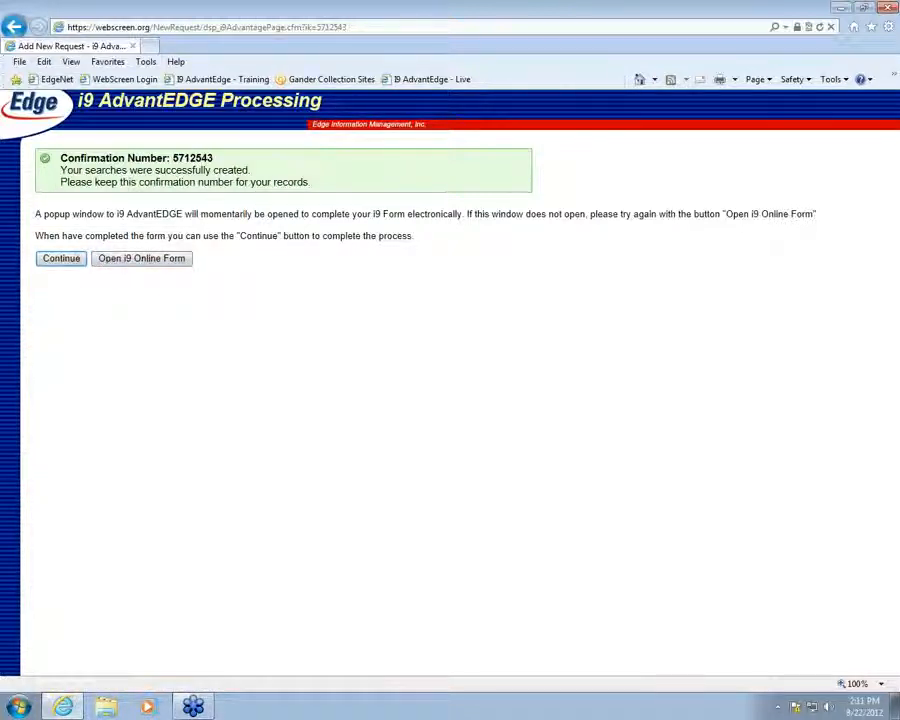
Continue from the i9 AdvantEDGE Processing page to the Add New Request form
click(59, 262)
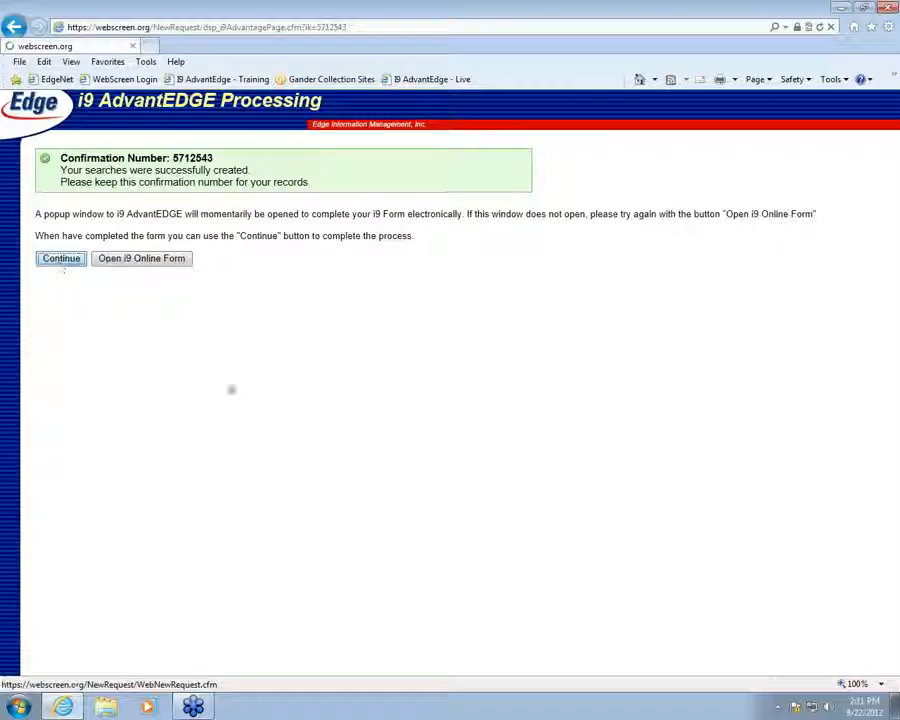